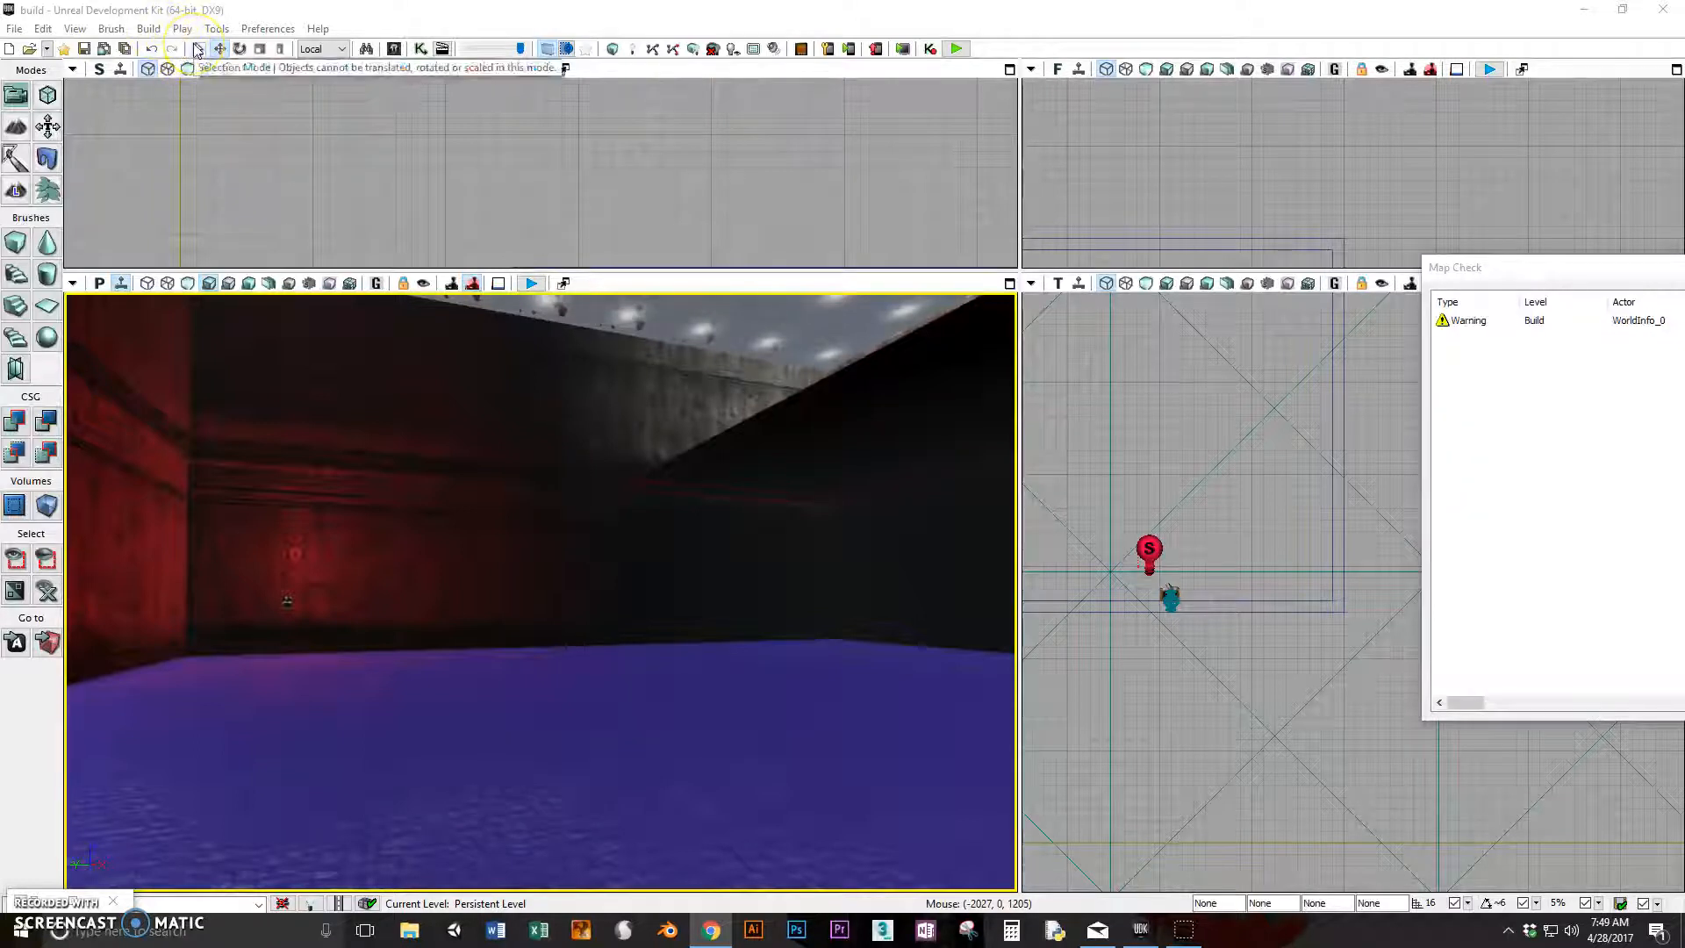
Search the content browser's static meshes for "bridge"
left_click(421, 48)
left_click_drag(867, 257, 1399, 204)
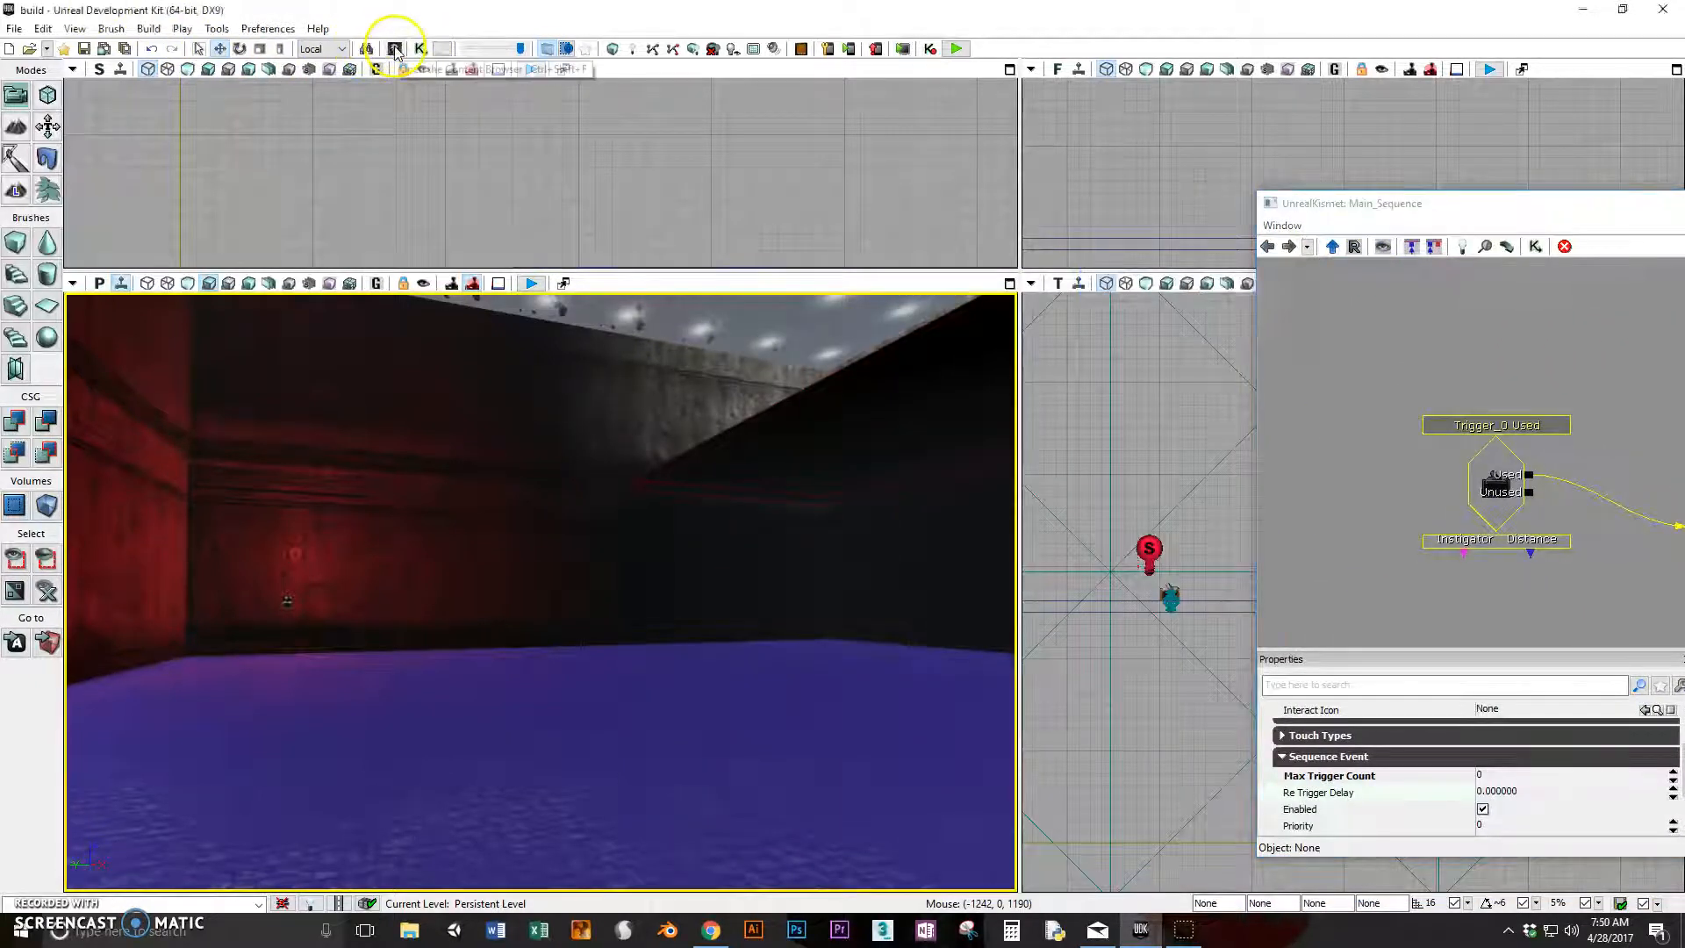
left_click_drag(1684, 123, 1318, 124)
left_click_drag(1095, 186, 1062, 191)
type("bl")
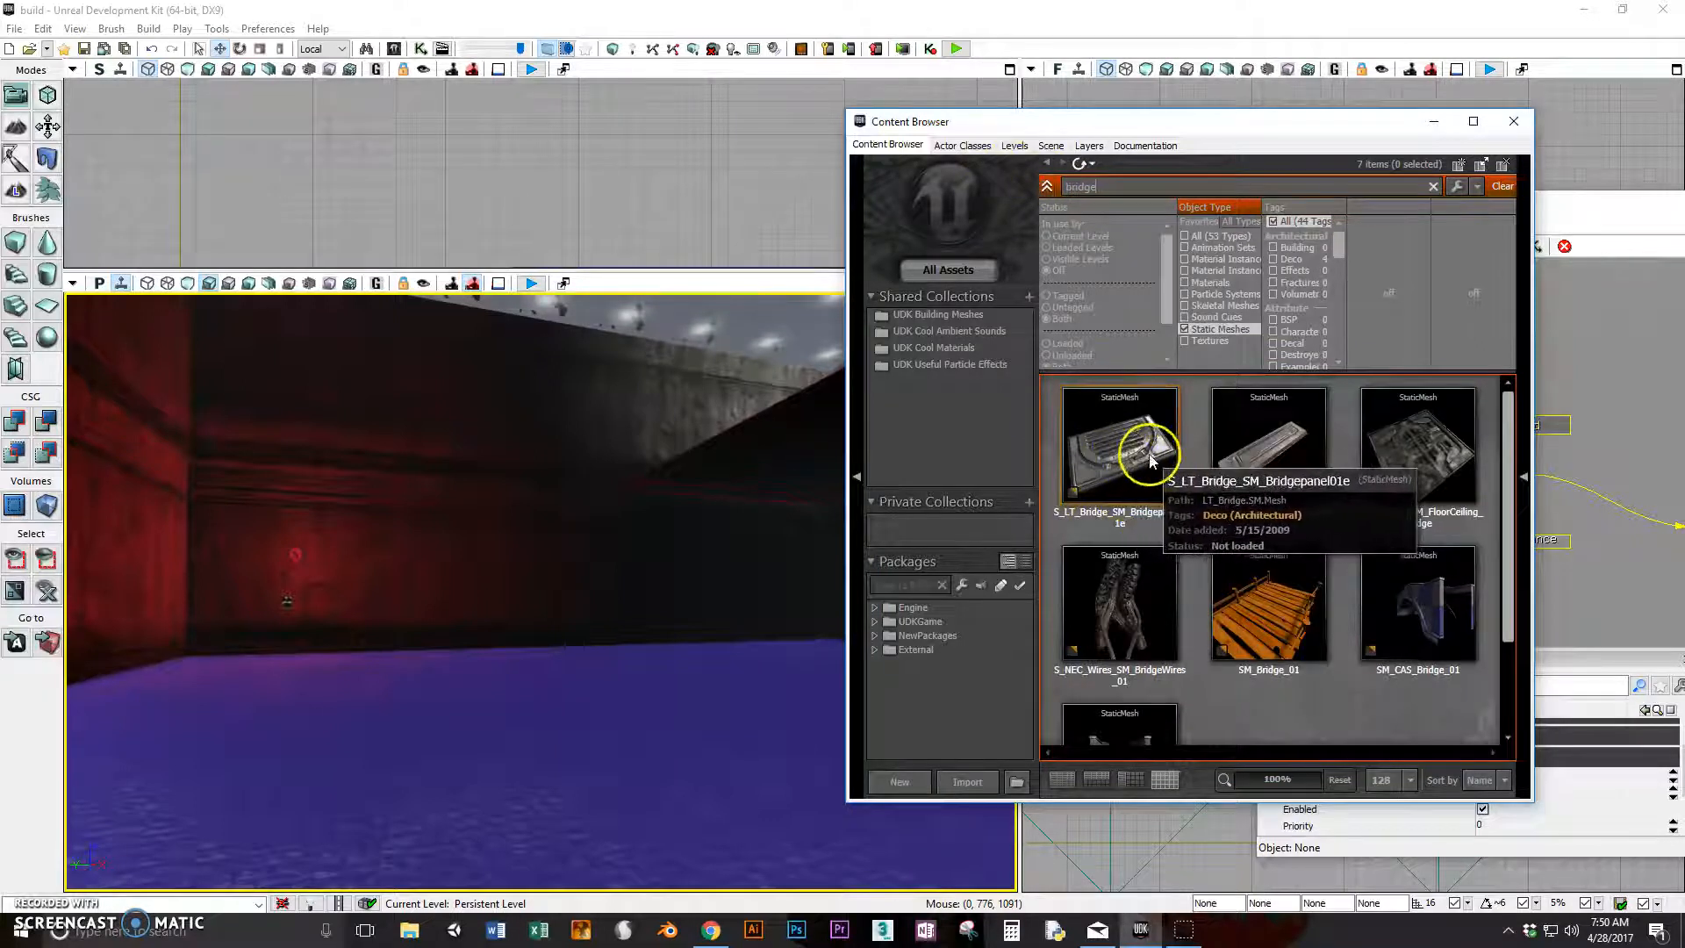
Place the S_LT_Bridge_SM_Bridgepanel01e static mesh on the room's floor and put the content browser away
left_click_drag(1145, 454, 882, 519)
left_click_drag(656, 651, 634, 653)
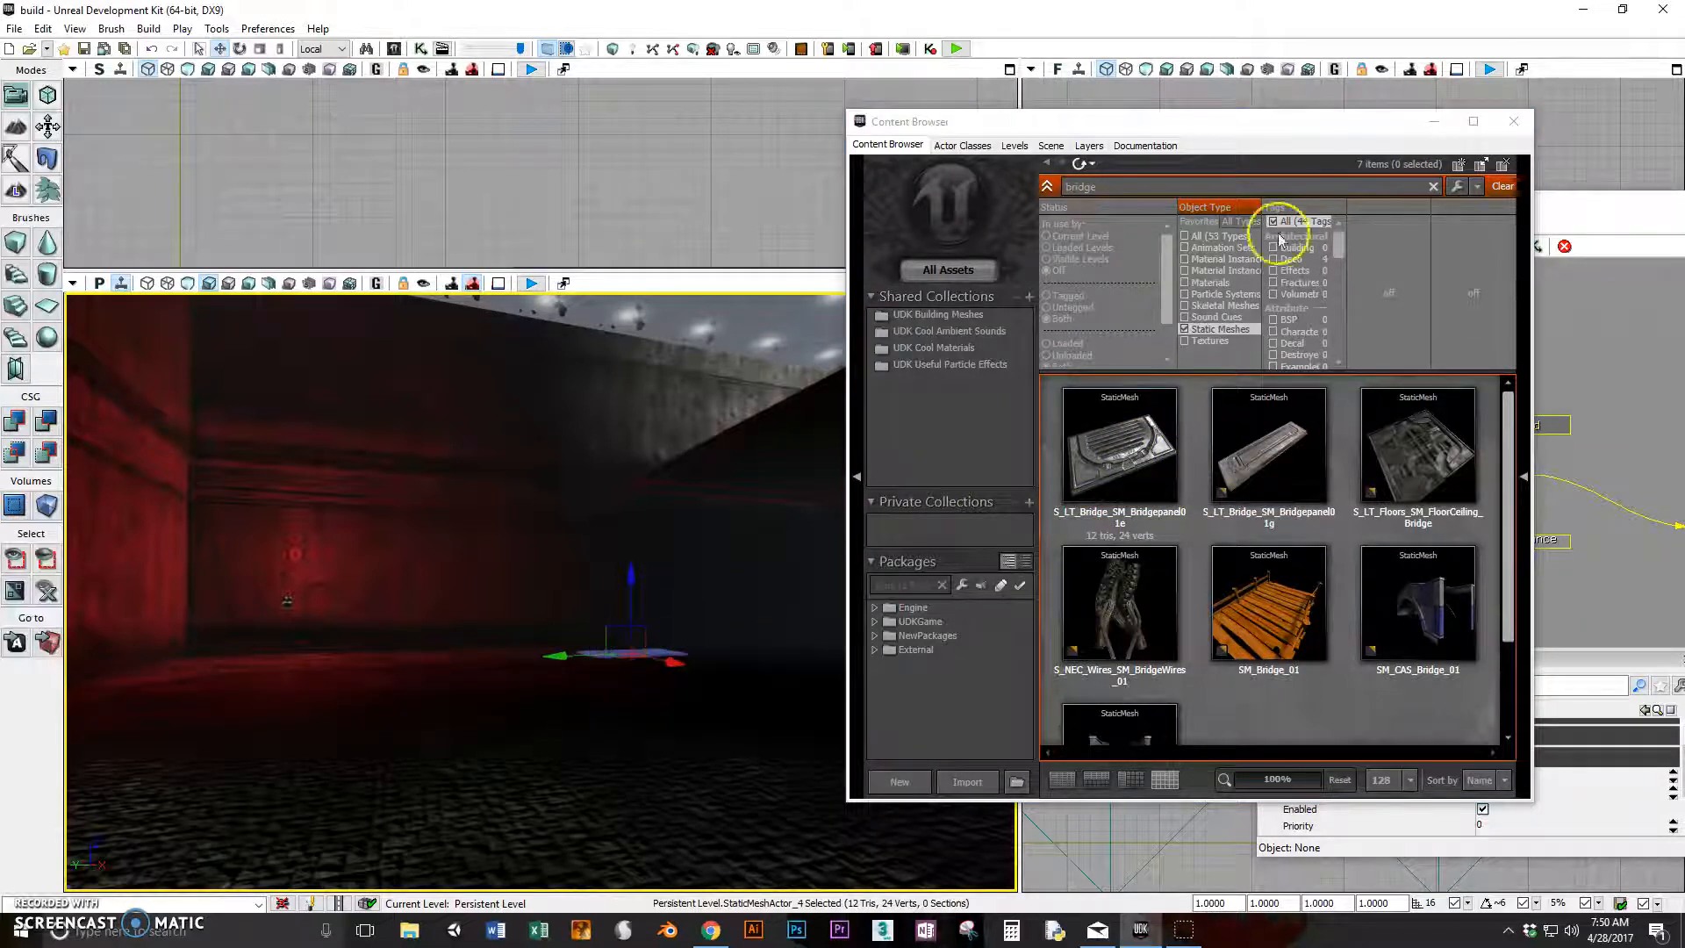
left_click(1433, 129)
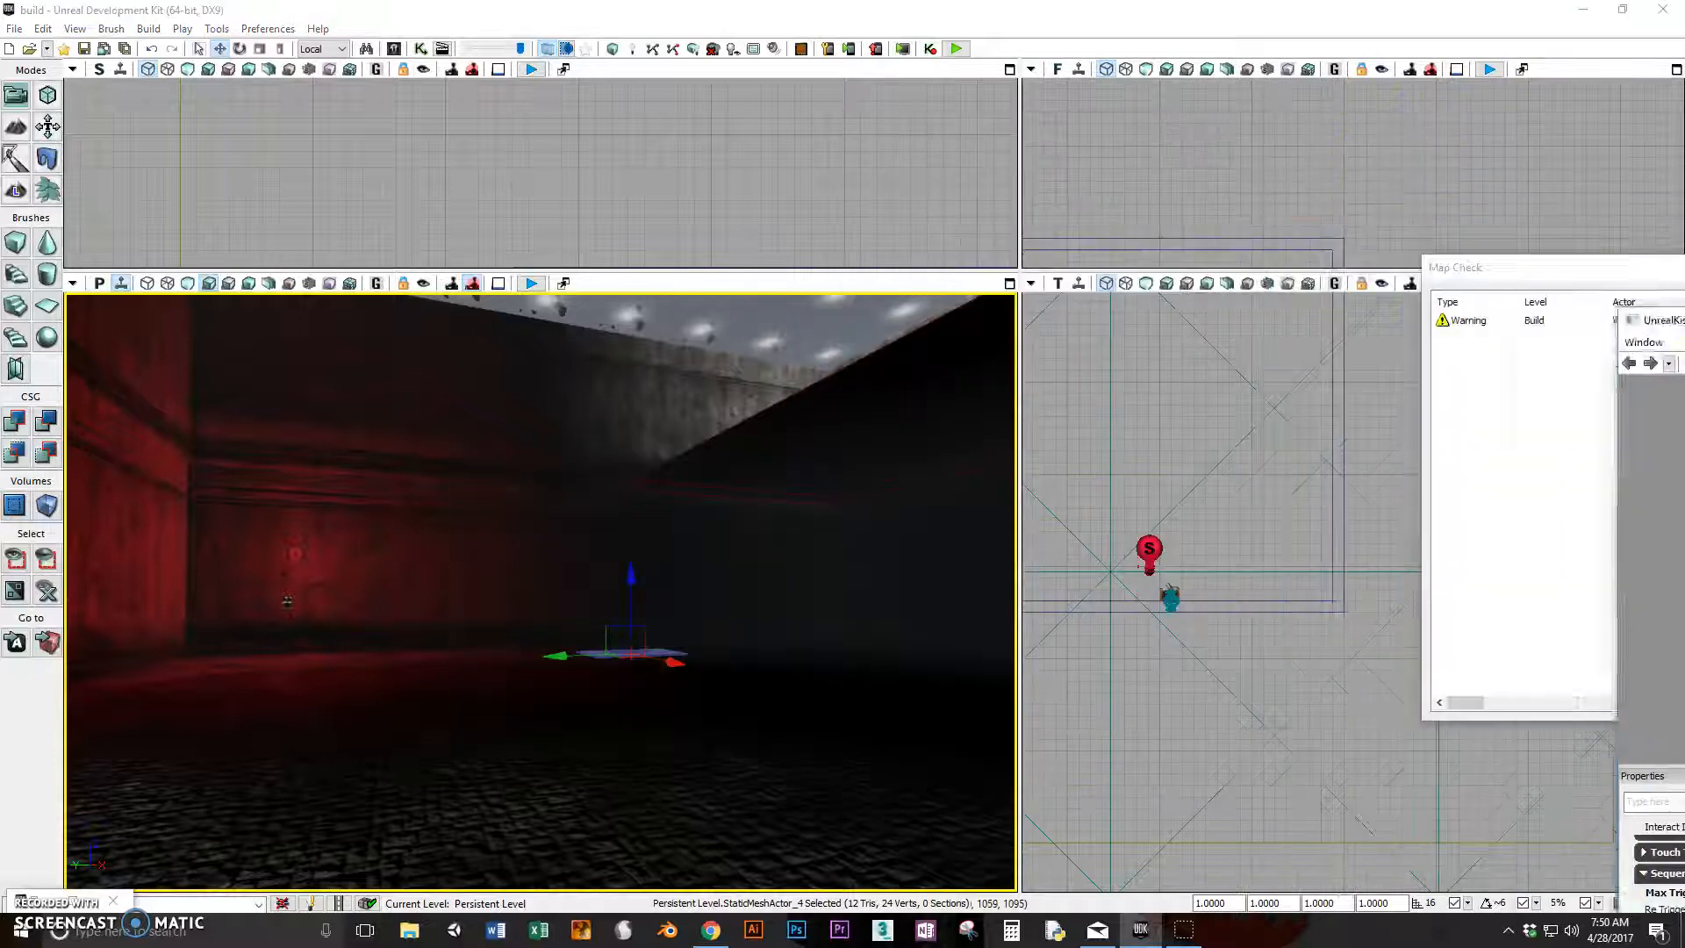
Move the bridge panel in the top view into the corner between the raised ledge and the room's wall
scroll(1240, 471, "down", 11)
left_click_drag(1240, 470, 1368, 554)
scroll(1288, 513, "down", 3)
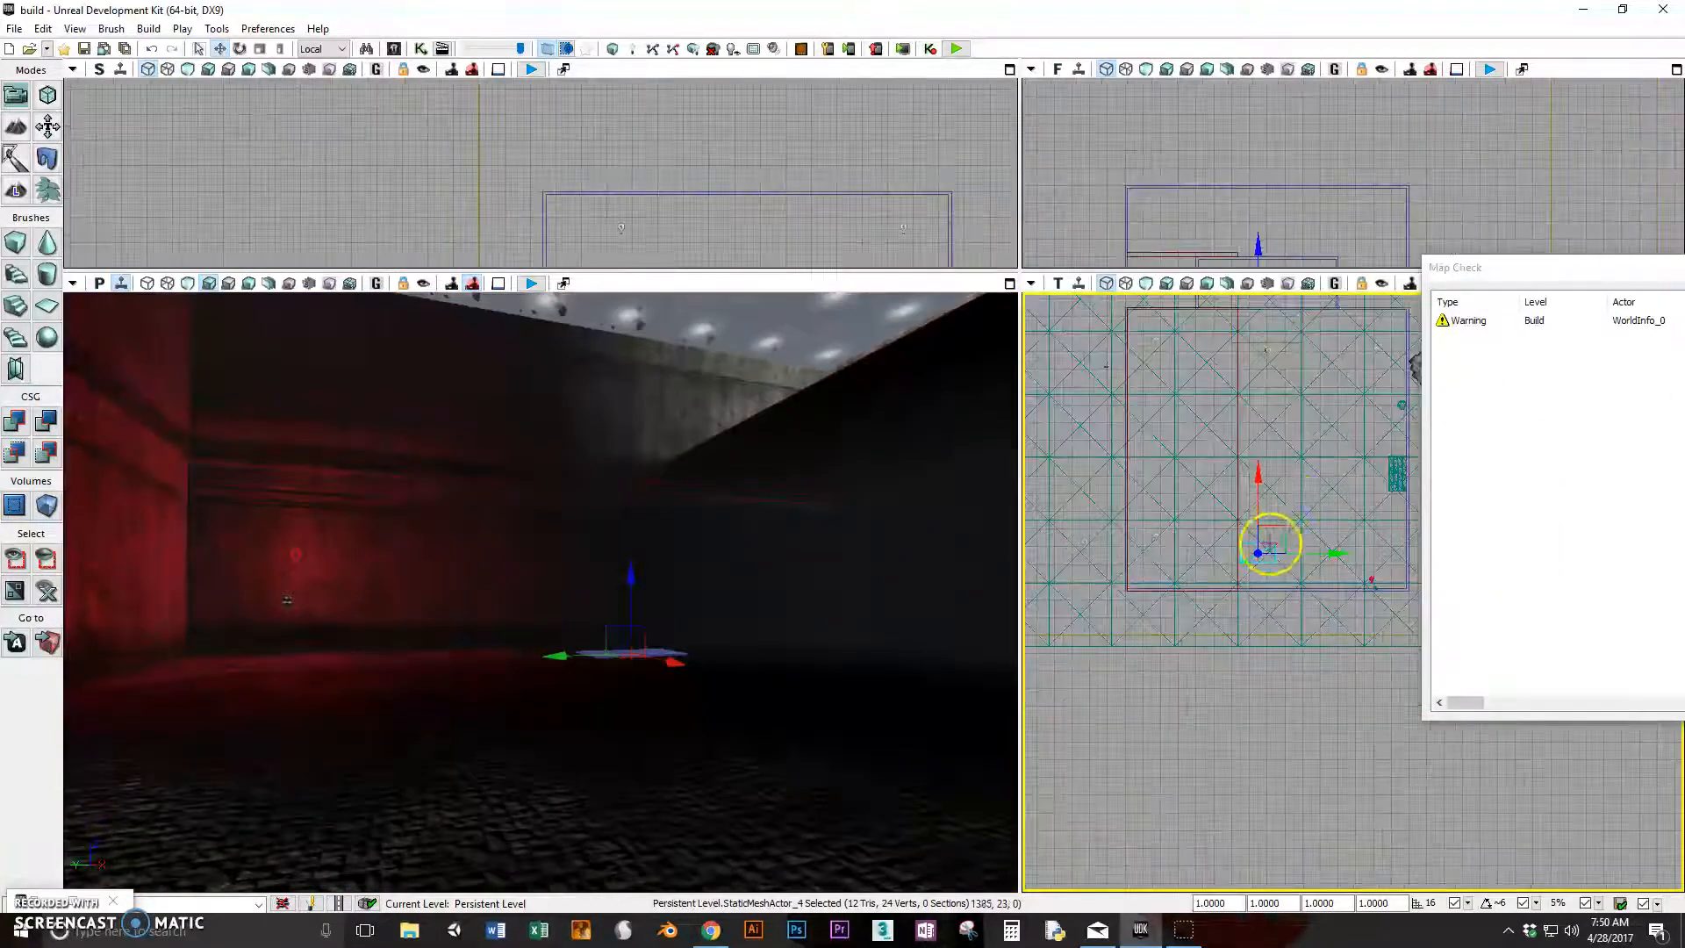
scroll(1284, 547, "up", 4)
scroll(1282, 549, "up", 2)
left_click_drag(1207, 489, 1195, 551)
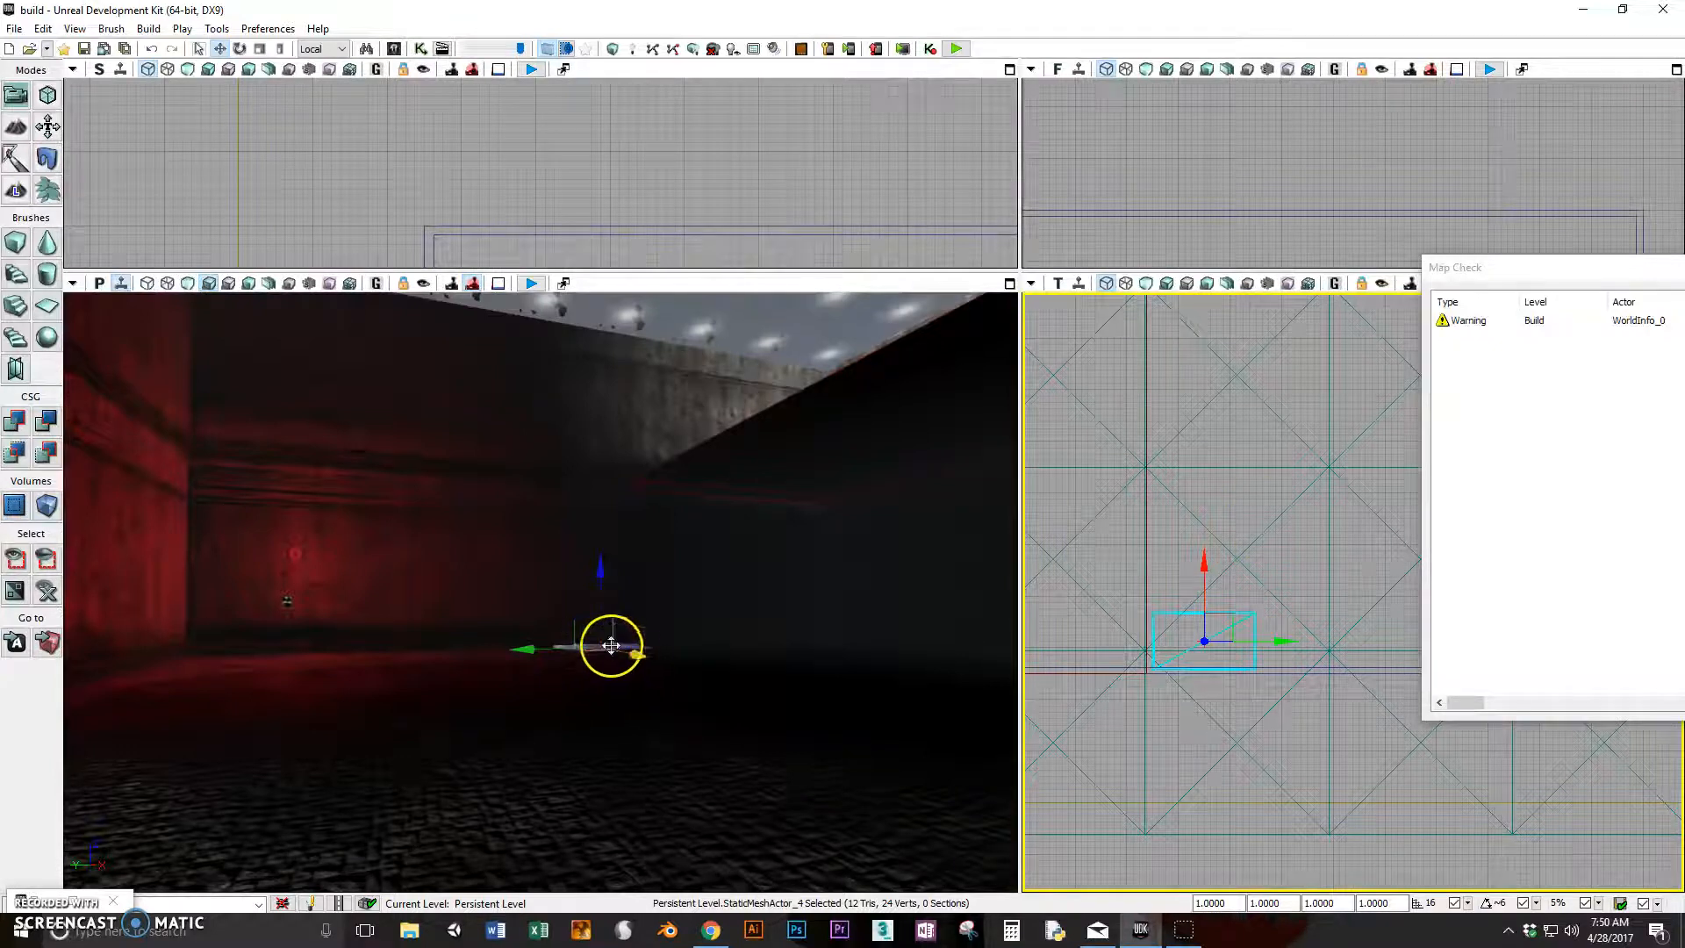
scroll(587, 660, "up", 3)
scroll(576, 658, "down", 1)
Convert the bridge panel from a StaticMeshActor to a Mover
left_click(569, 671)
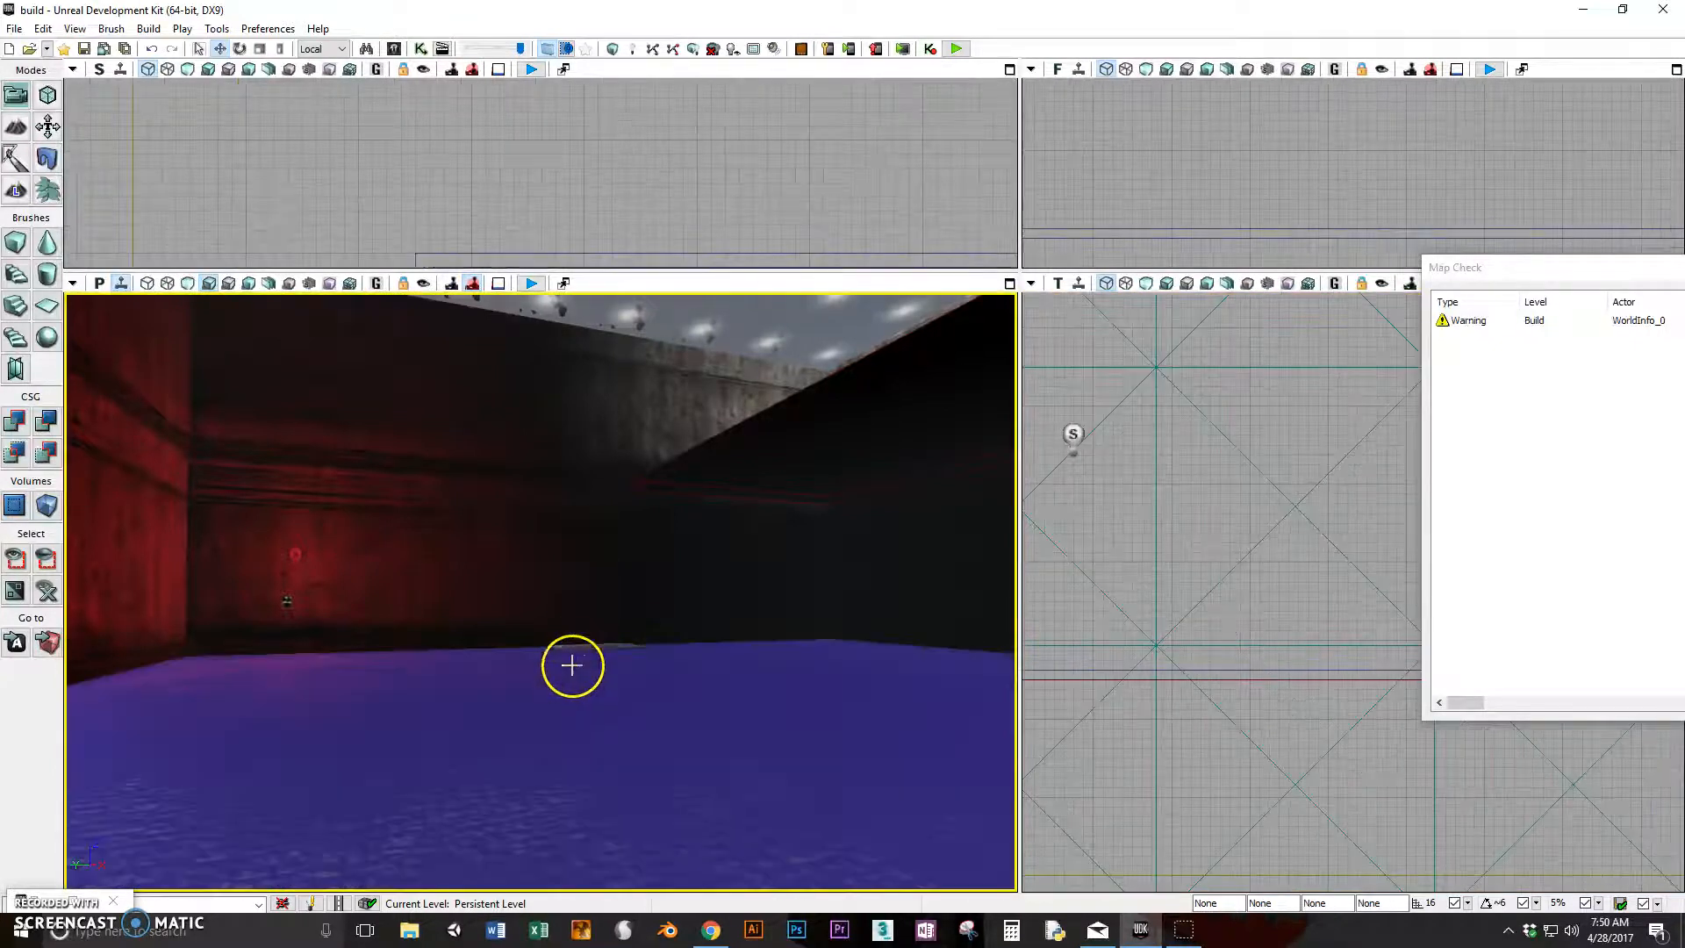
left_click(583, 650)
scroll(583, 652, "up", 5)
scroll(614, 693, "up", 2)
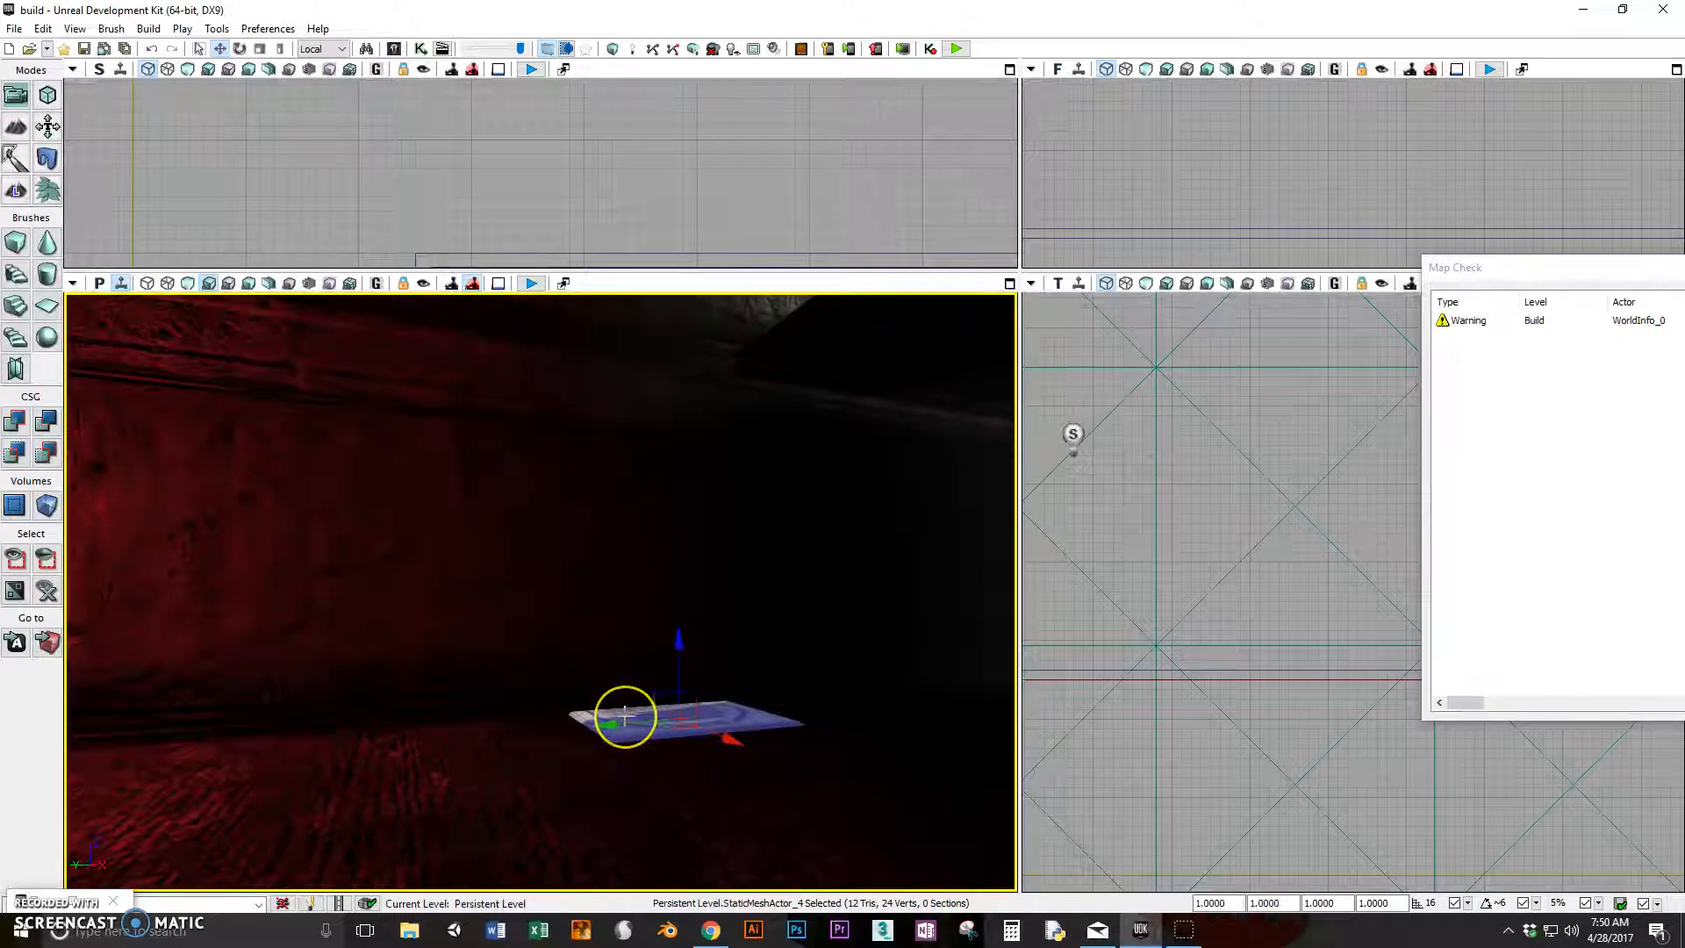
right_click(625, 718)
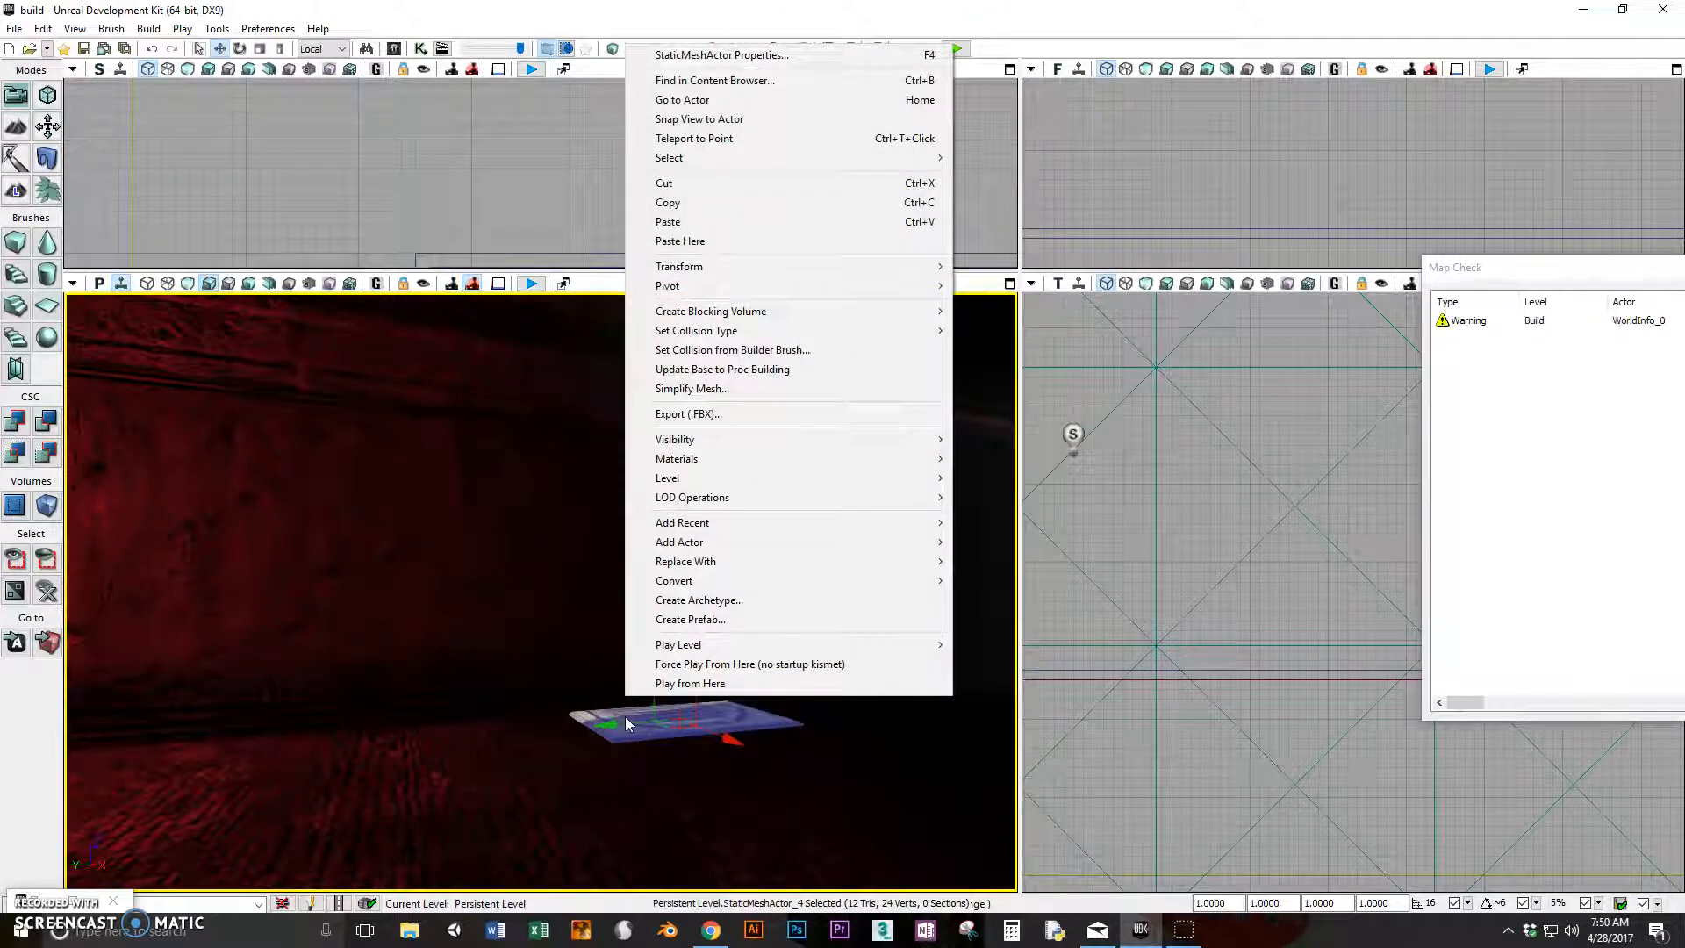
left_click(694, 583)
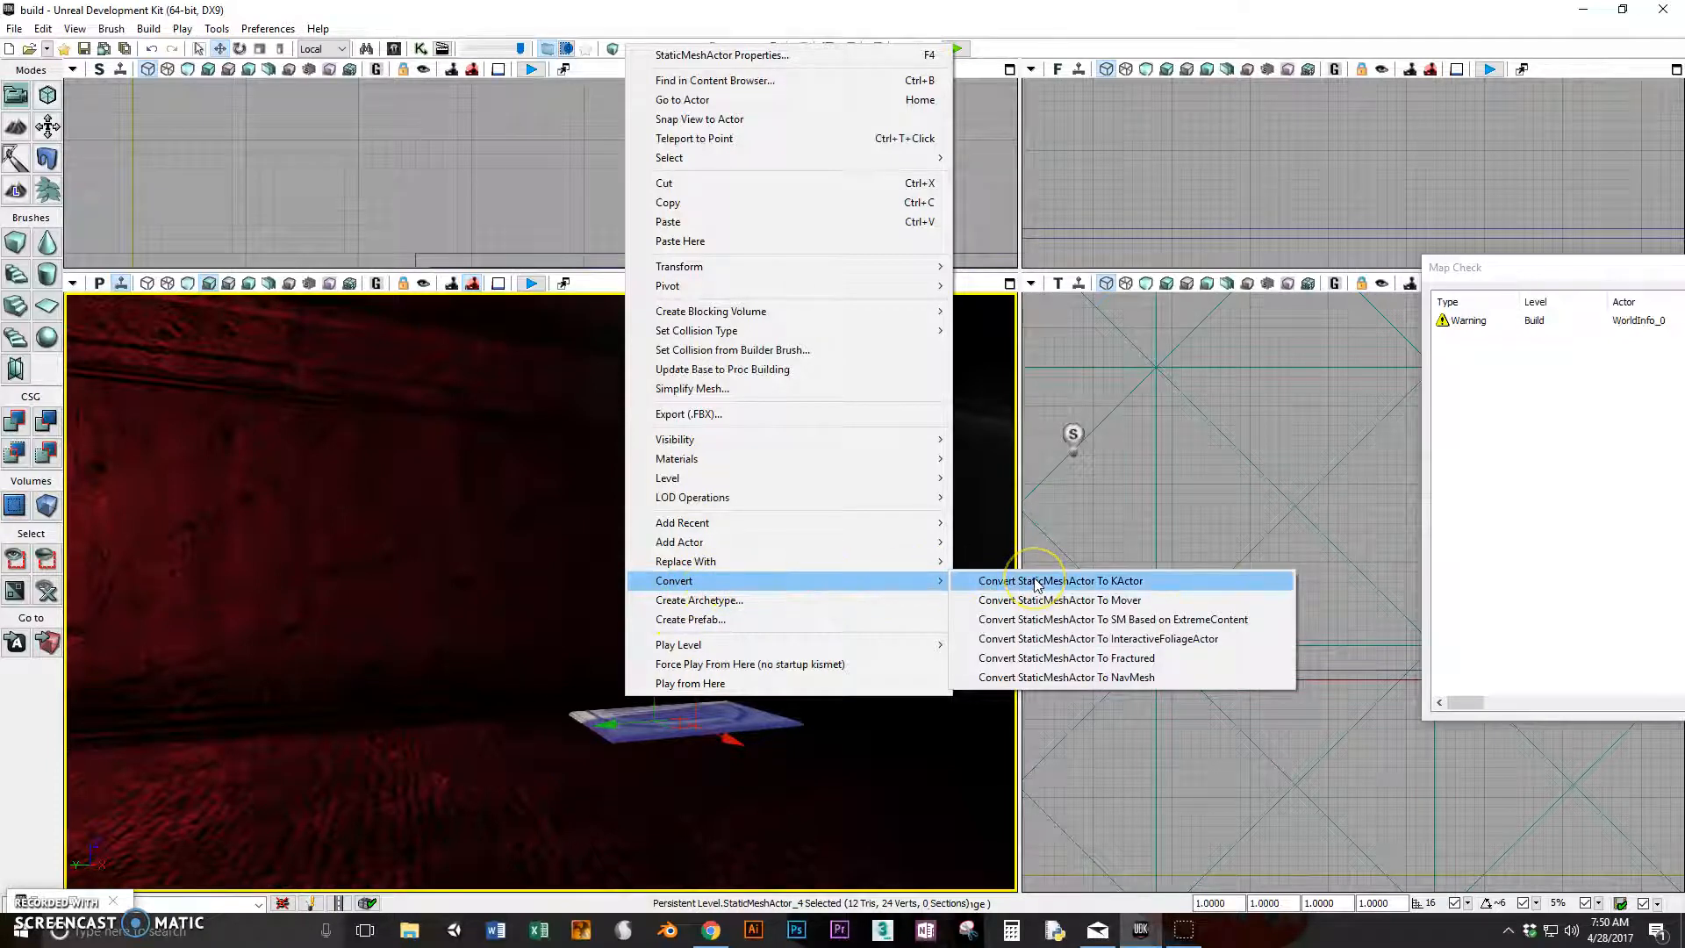
left_click(1075, 601)
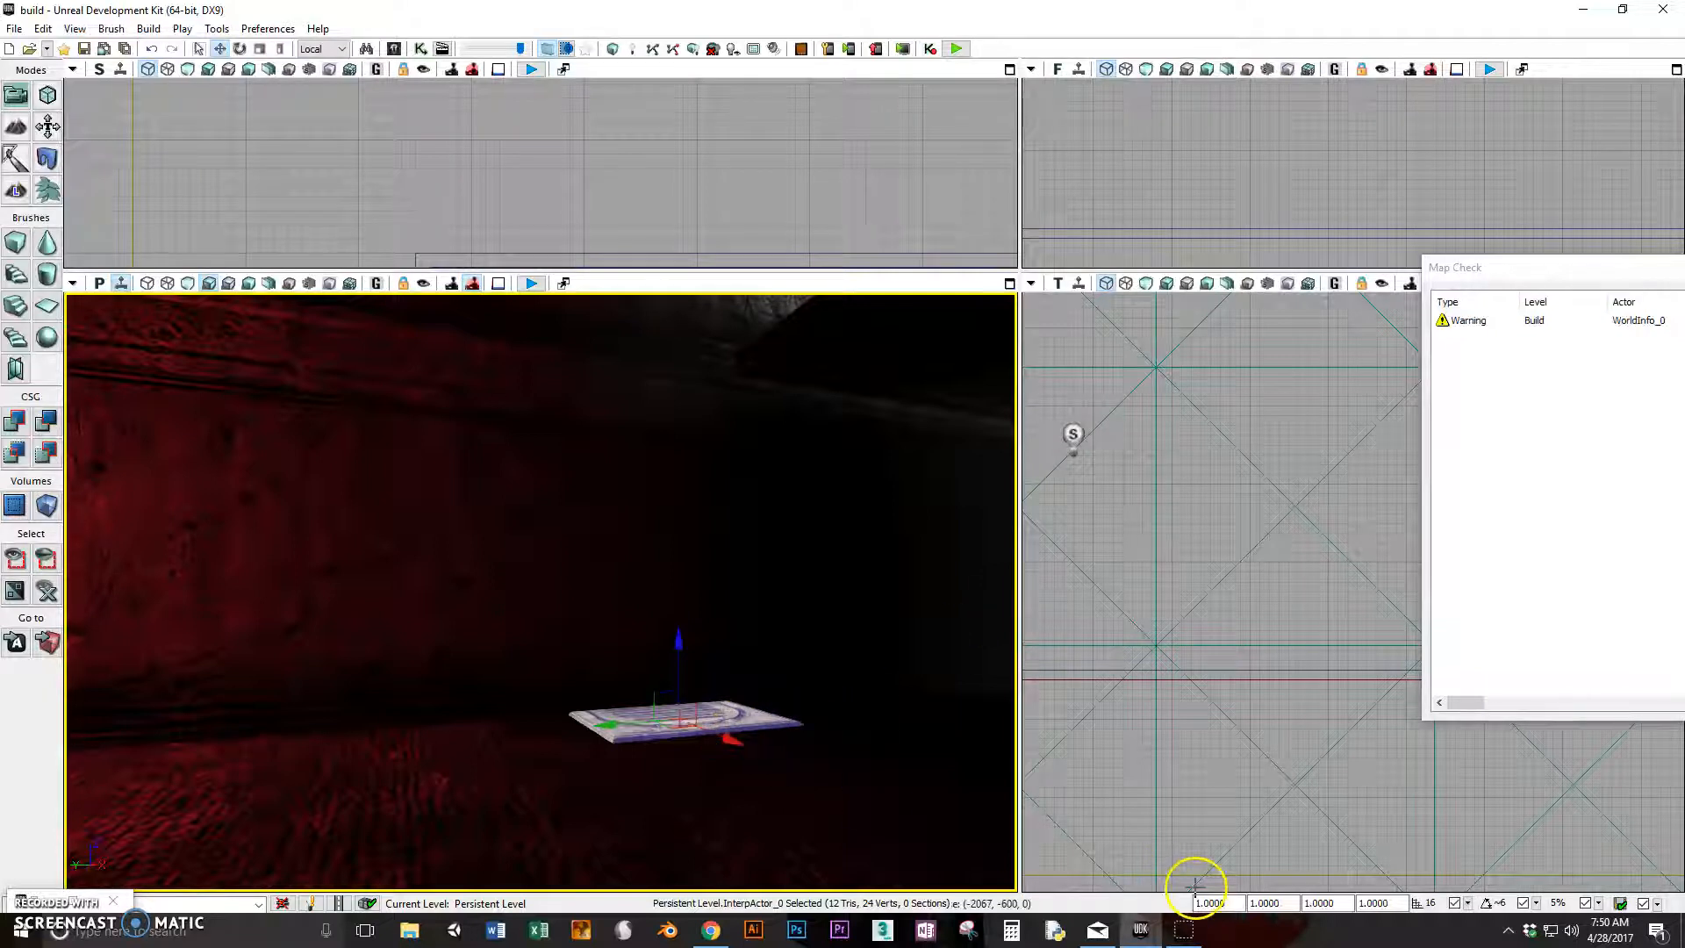
Add a Mover event for the bridge panel in free space of the Kismet sequence above the Trigger_0 event
mouse_move(1191, 944)
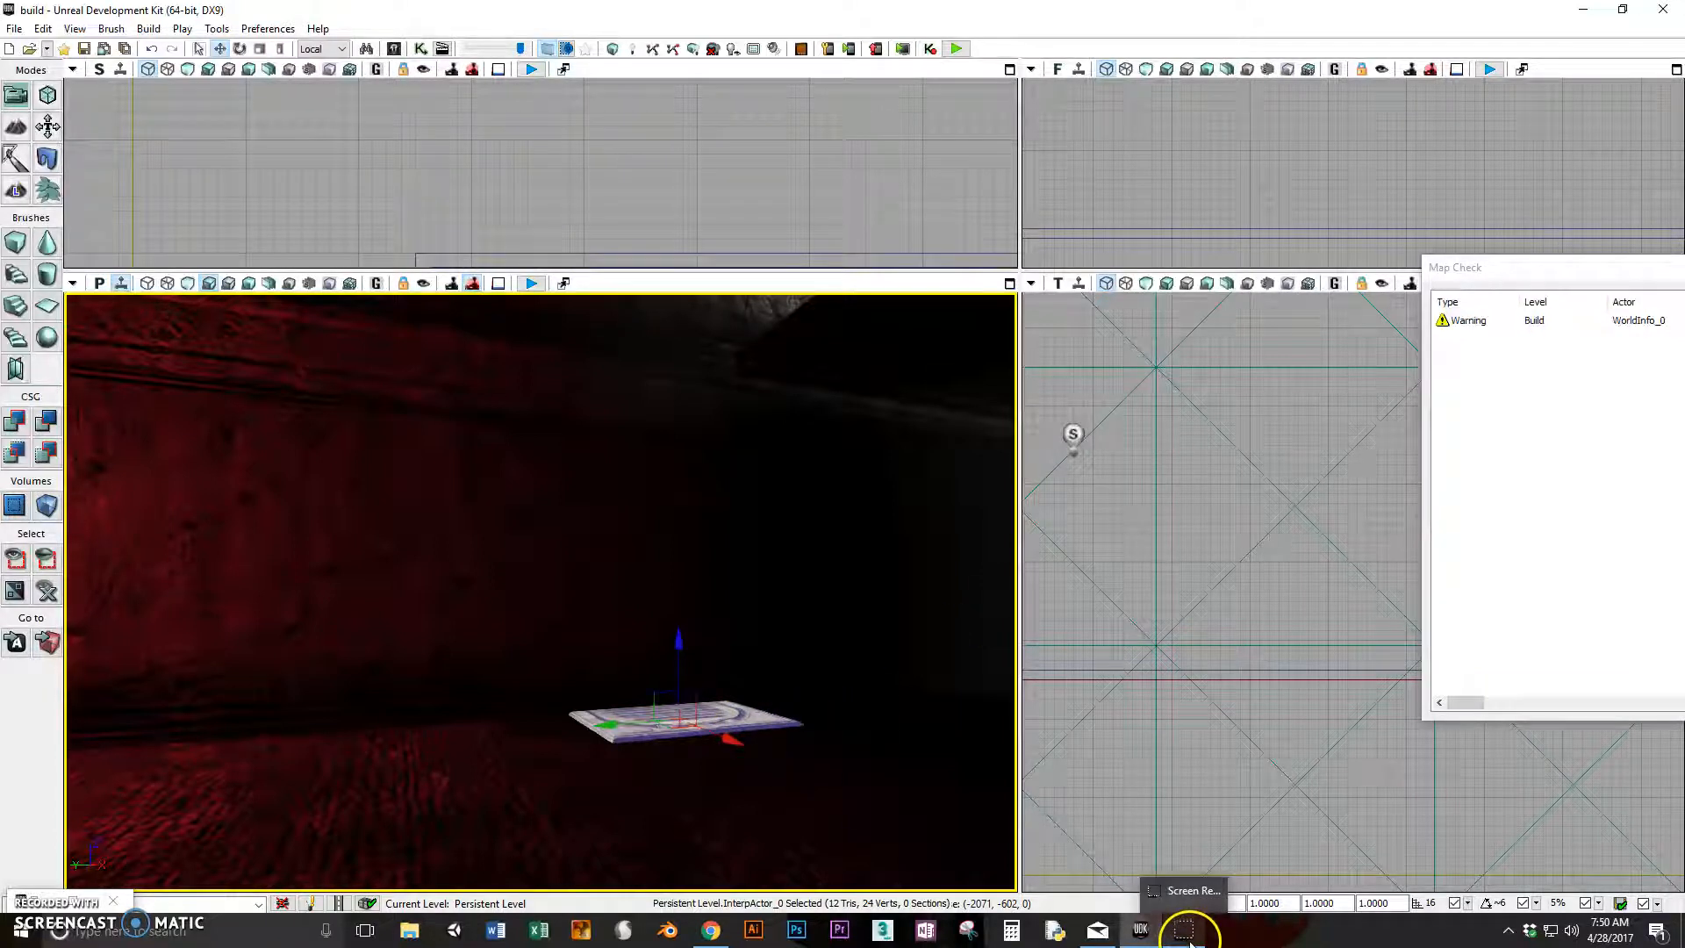
left_click(930, 49)
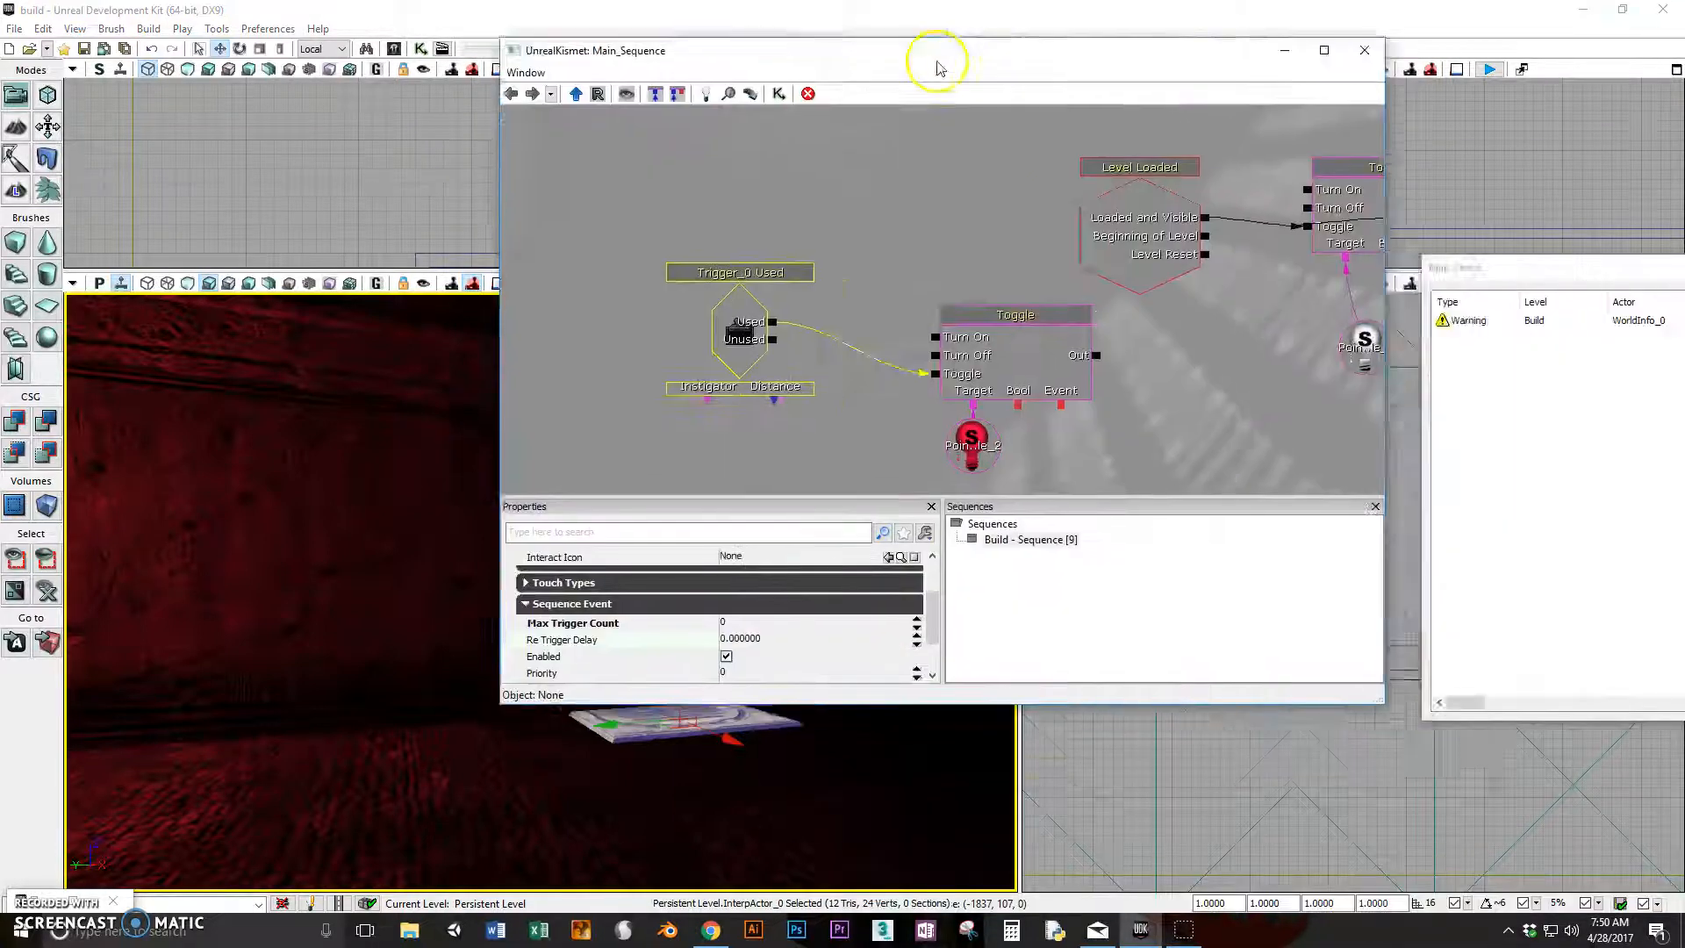
left_click_drag(941, 58, 1129, 180)
left_click_drag(983, 290, 1063, 510)
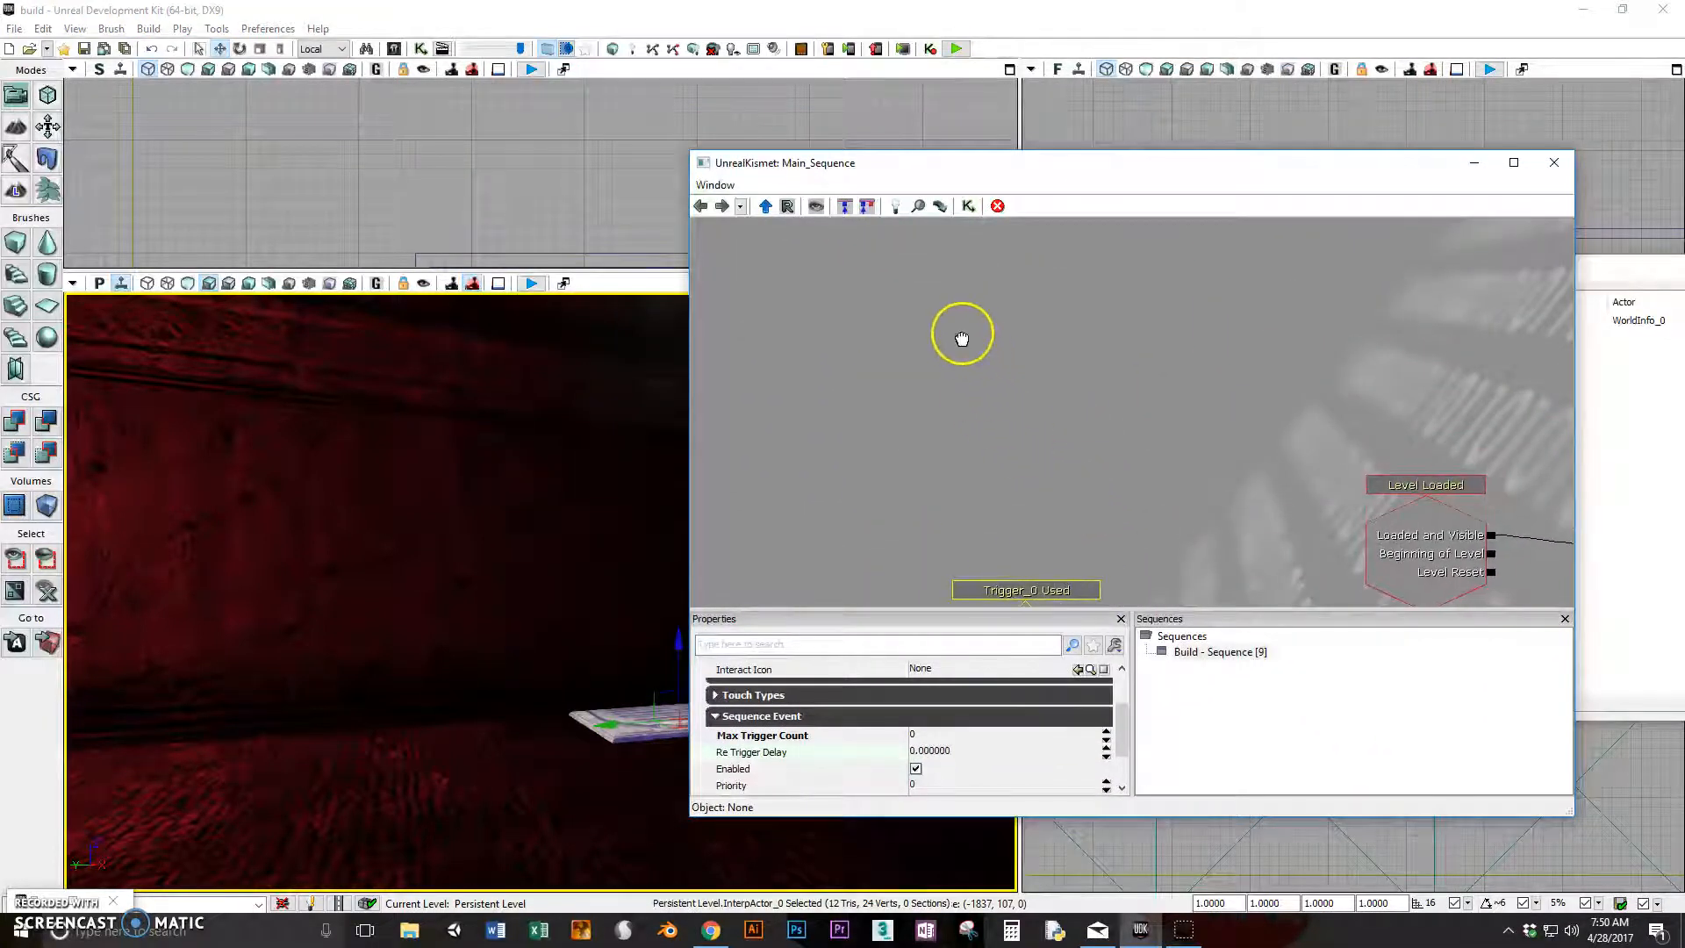
right_click(965, 339)
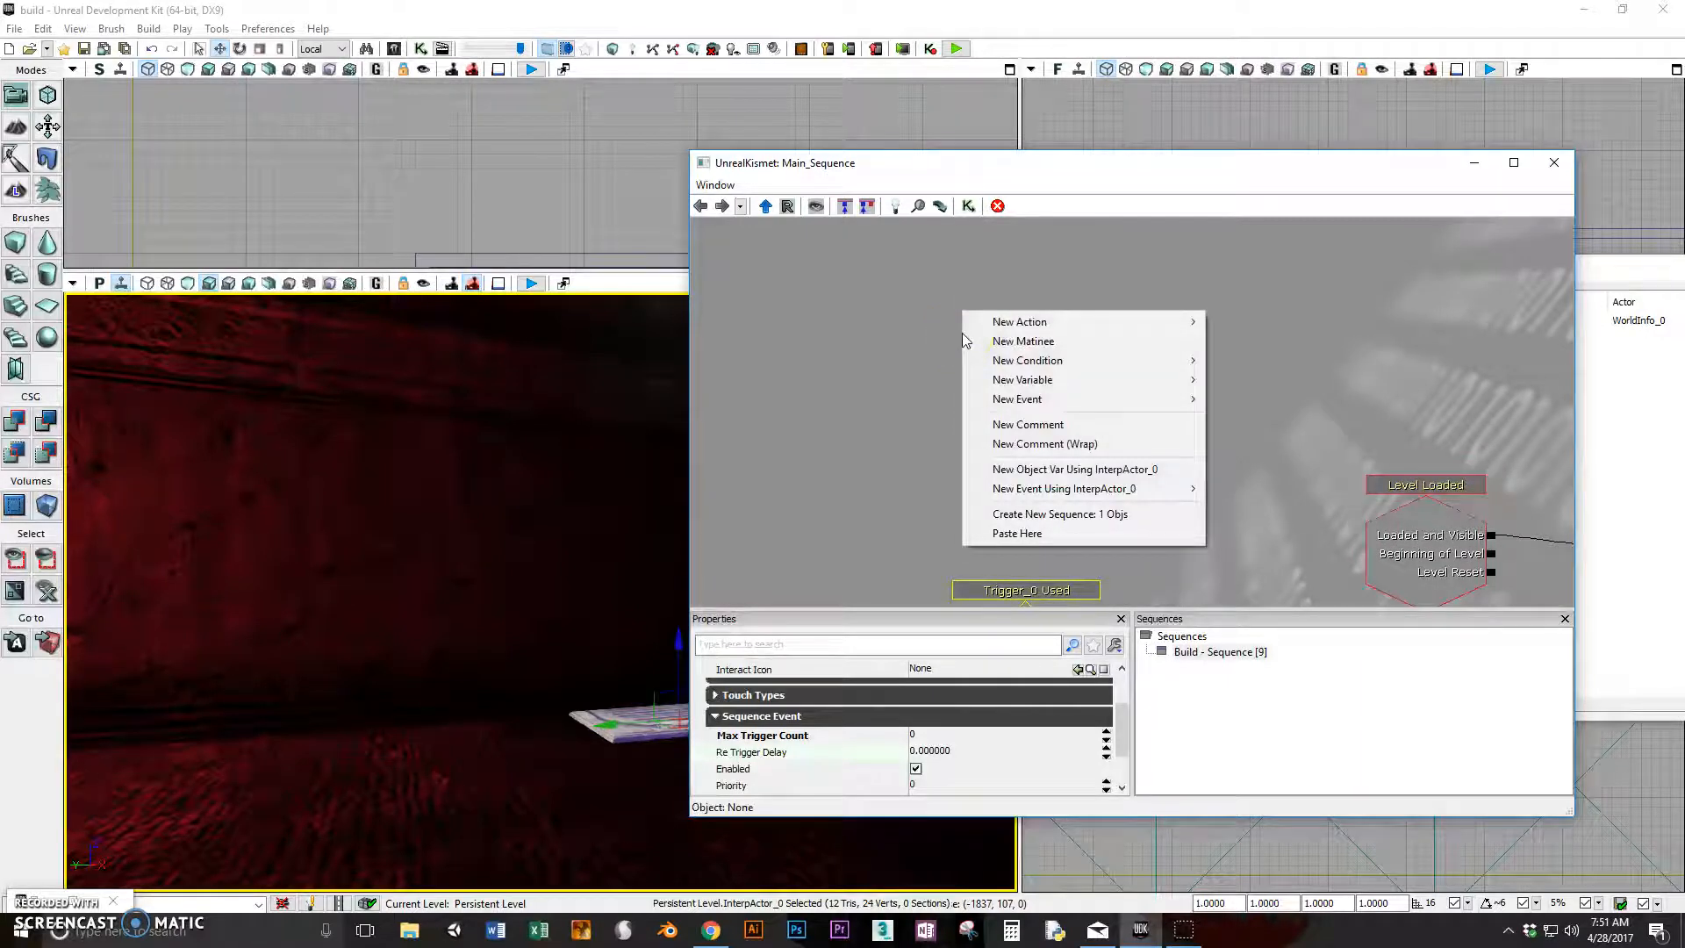
left_click(1067, 488)
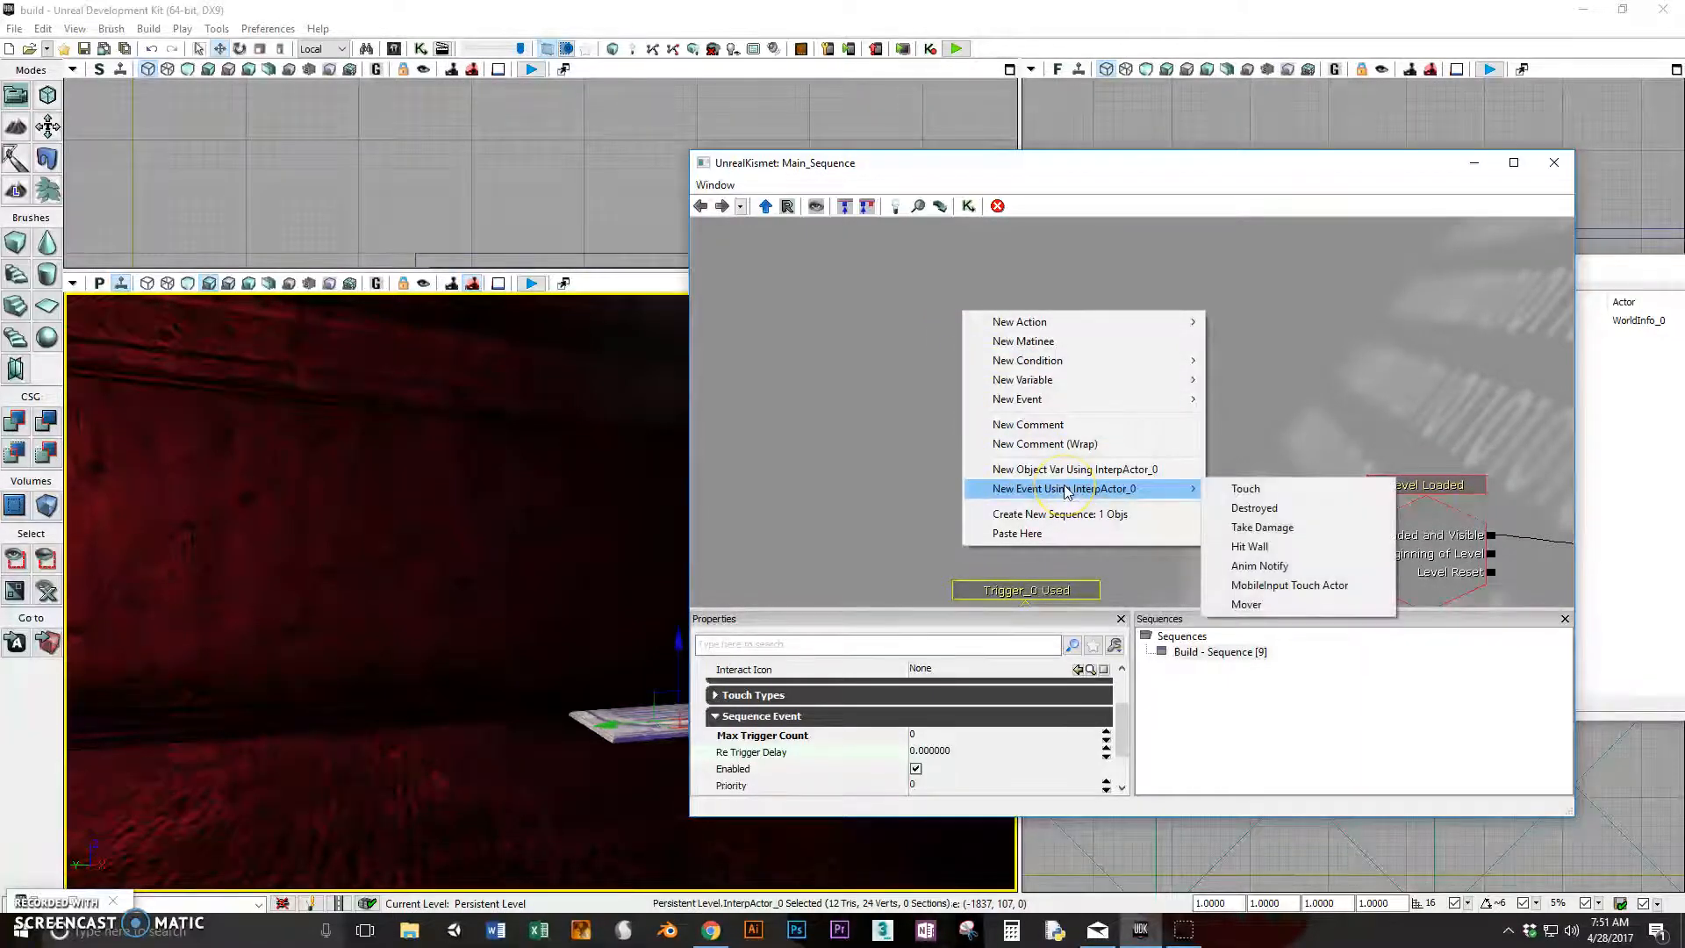
left_click(1280, 604)
left_click(1110, 409)
mouse_move(1068, 365)
left_mouse_down()
mouse_move(1050, 338)
mouse_move(1085, 393)
left_mouse_up()
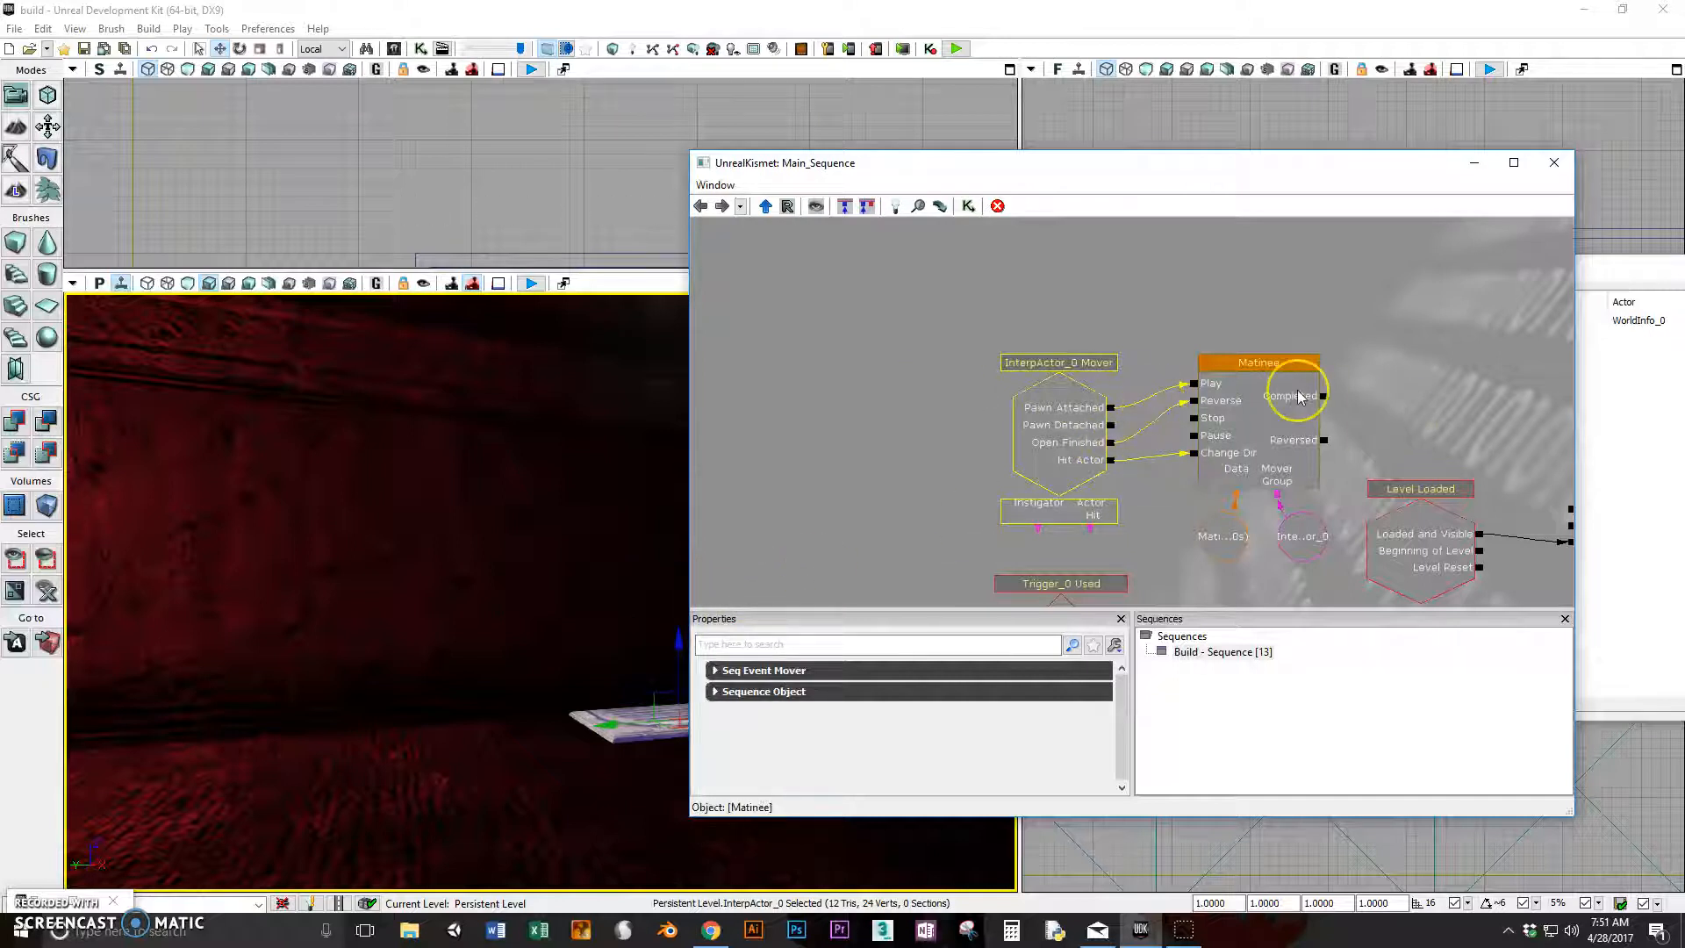
Open the mover's Matinee and shorten its sequence to about 1.19 seconds
left_click(1248, 363)
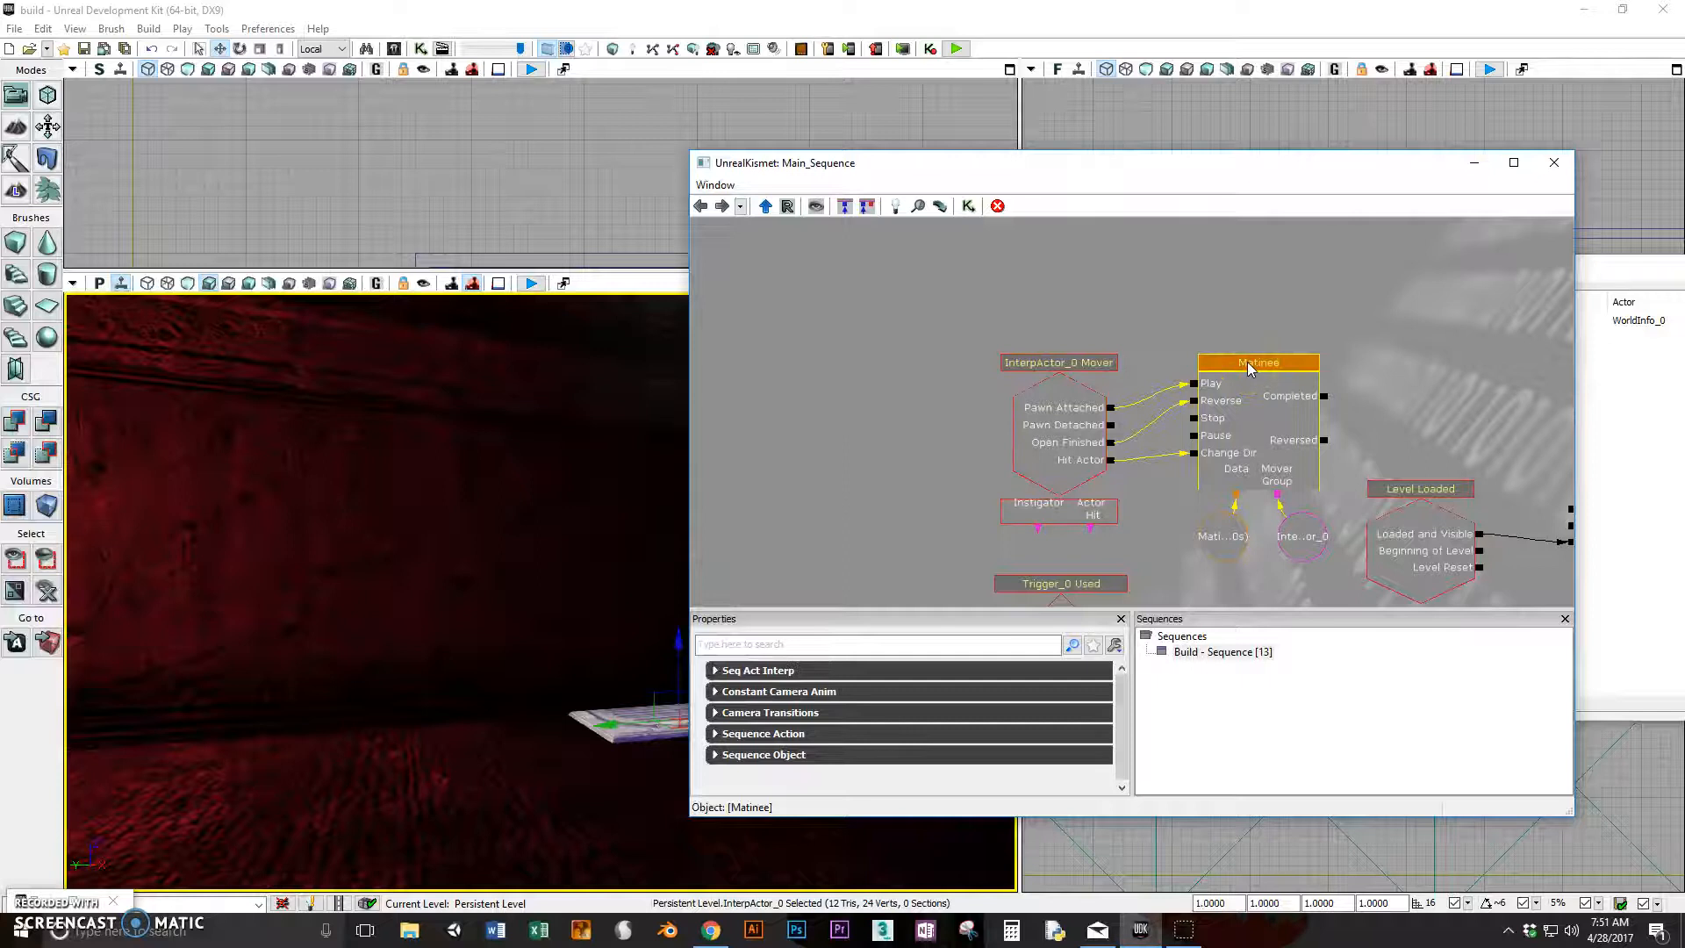
double_click(1246, 361)
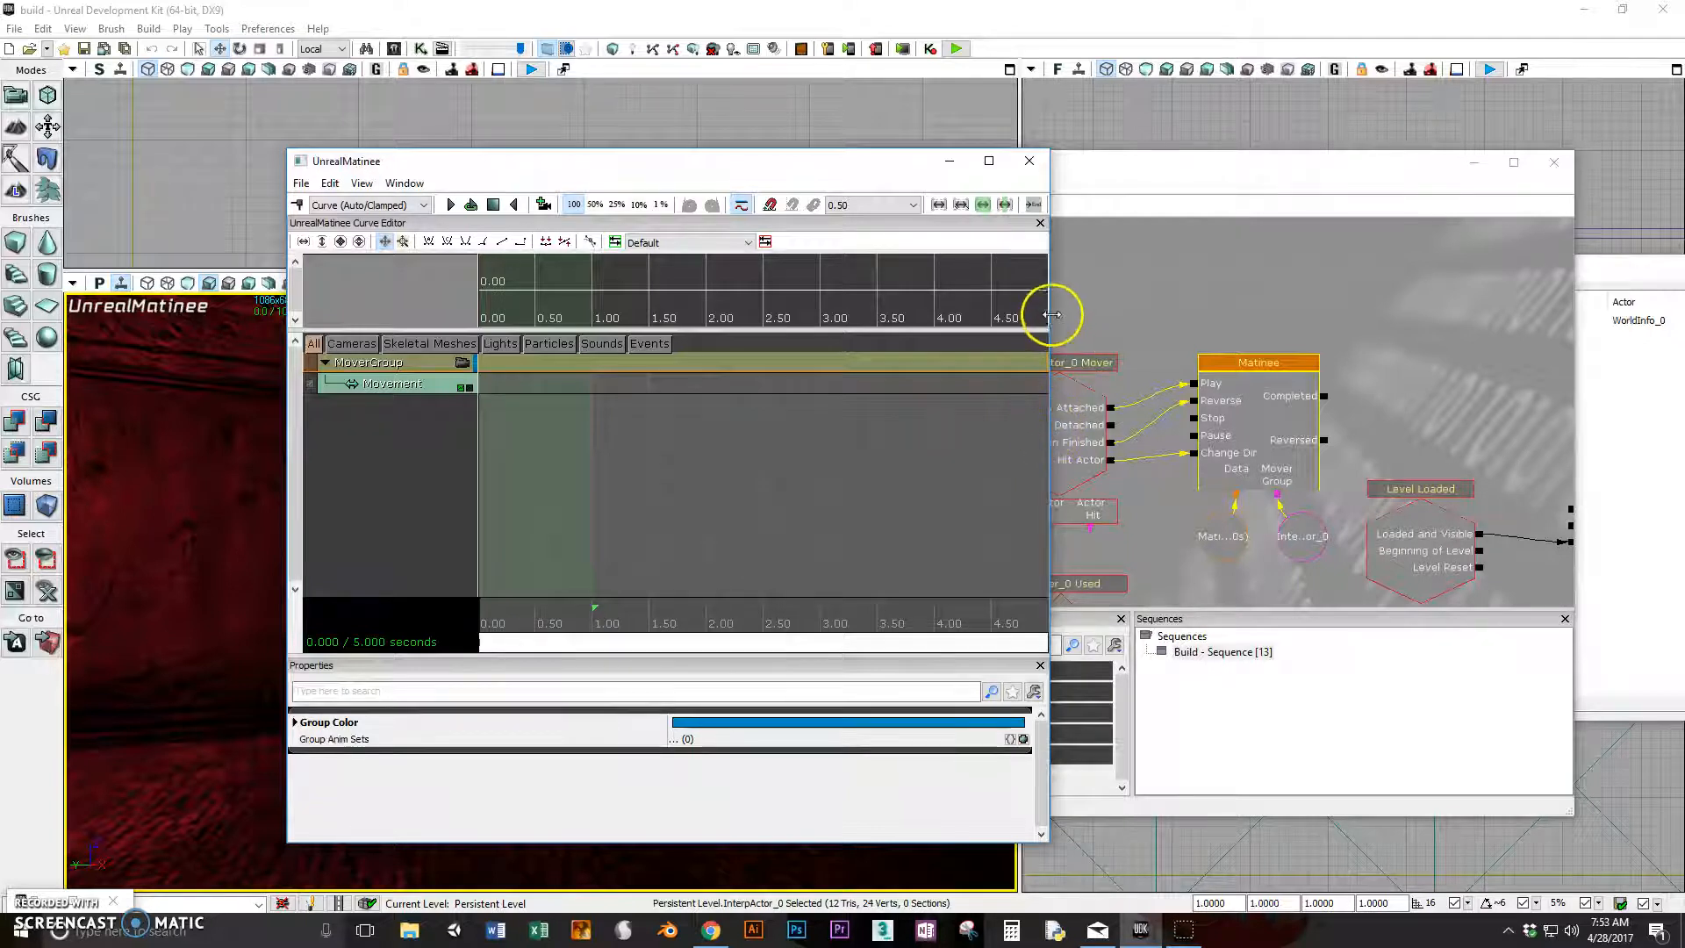
left_click_drag(1050, 316, 1452, 360)
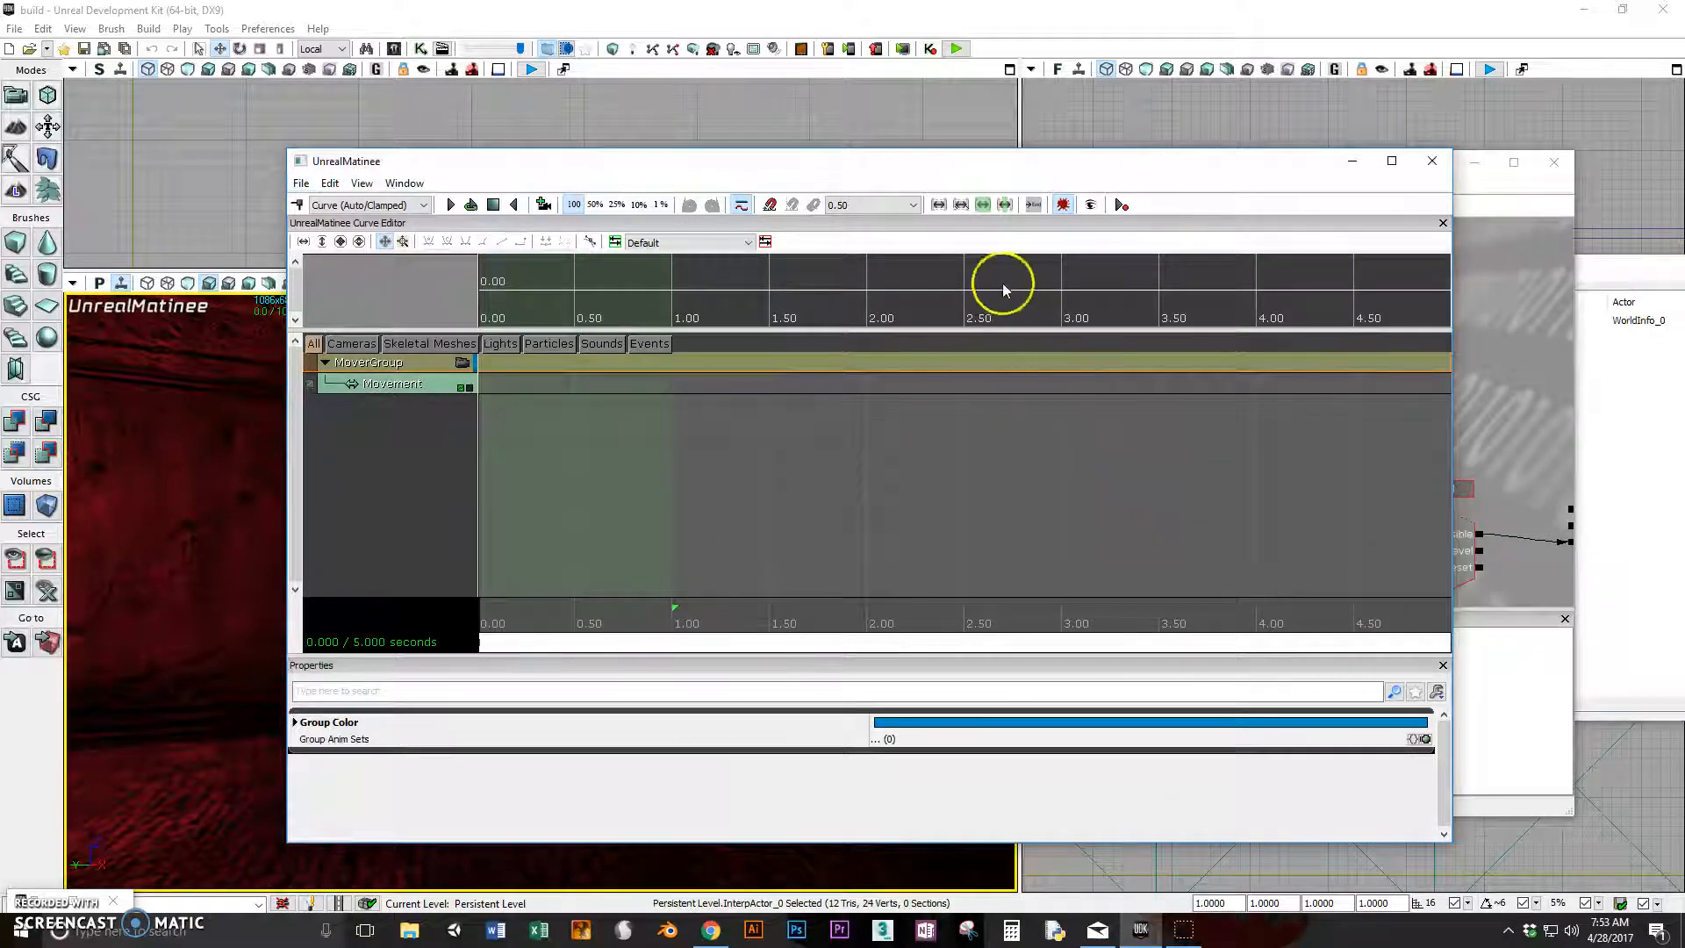
scroll(957, 387, "down", 3)
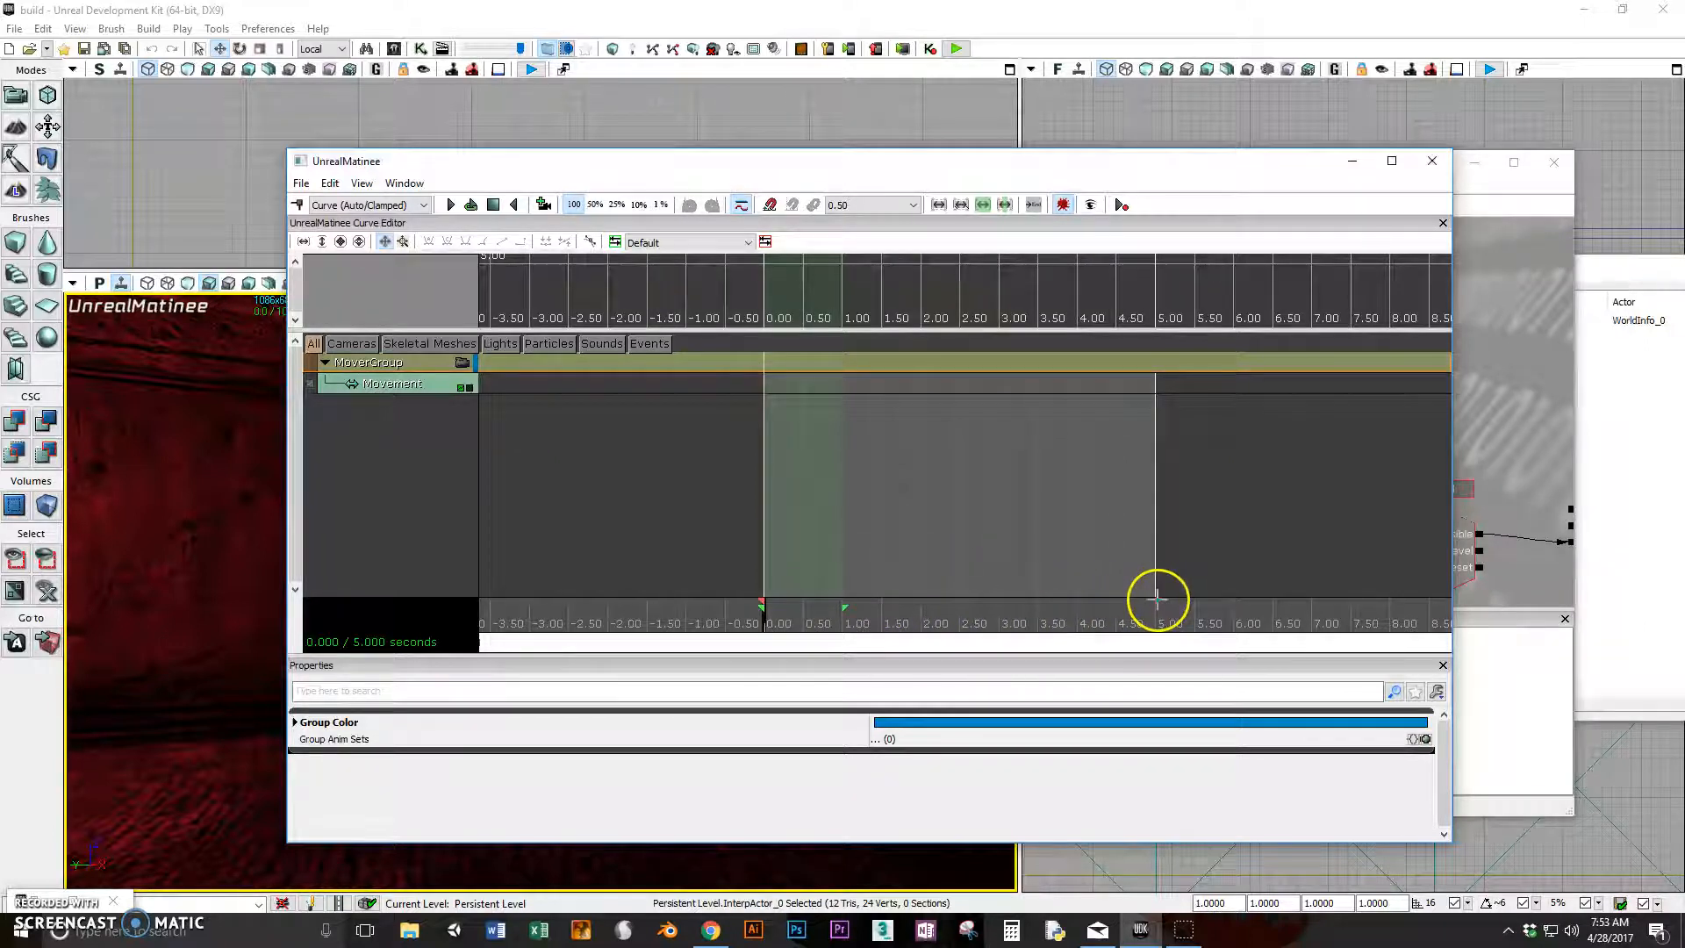
left_click_drag(1156, 598, 858, 600)
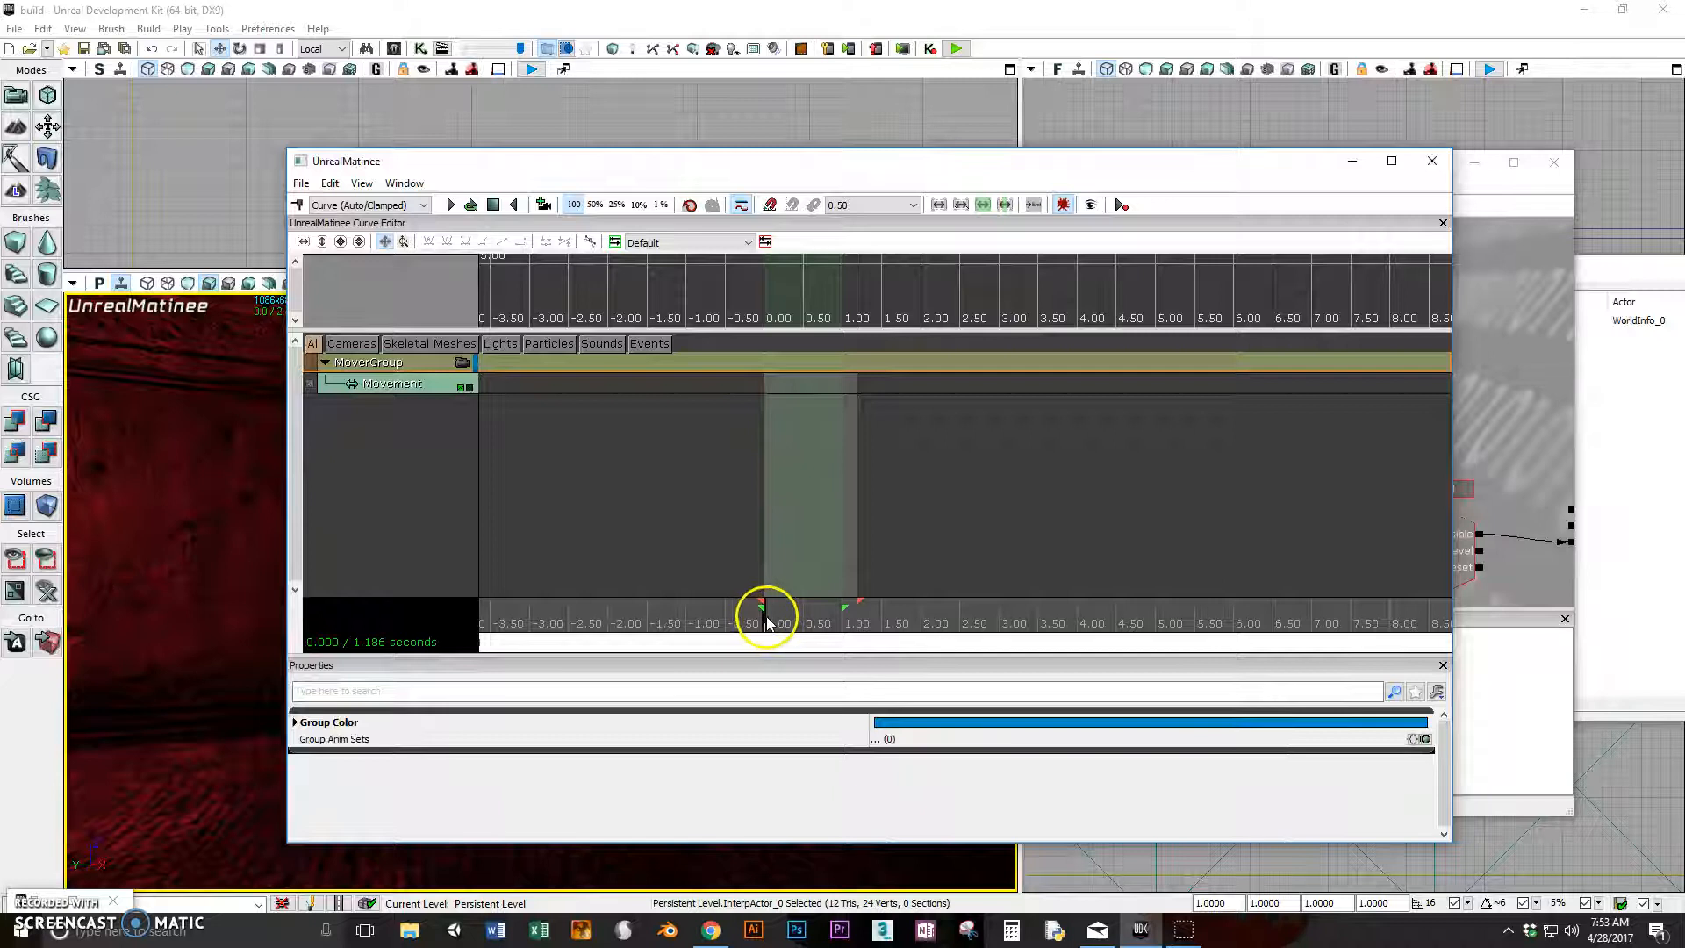
Add a key to the Movement track at 0.00 seconds for the panel's starting position
mouse_move(764, 623)
left_mouse_down()
mouse_move(796, 621)
mouse_move(764, 625)
left_mouse_up()
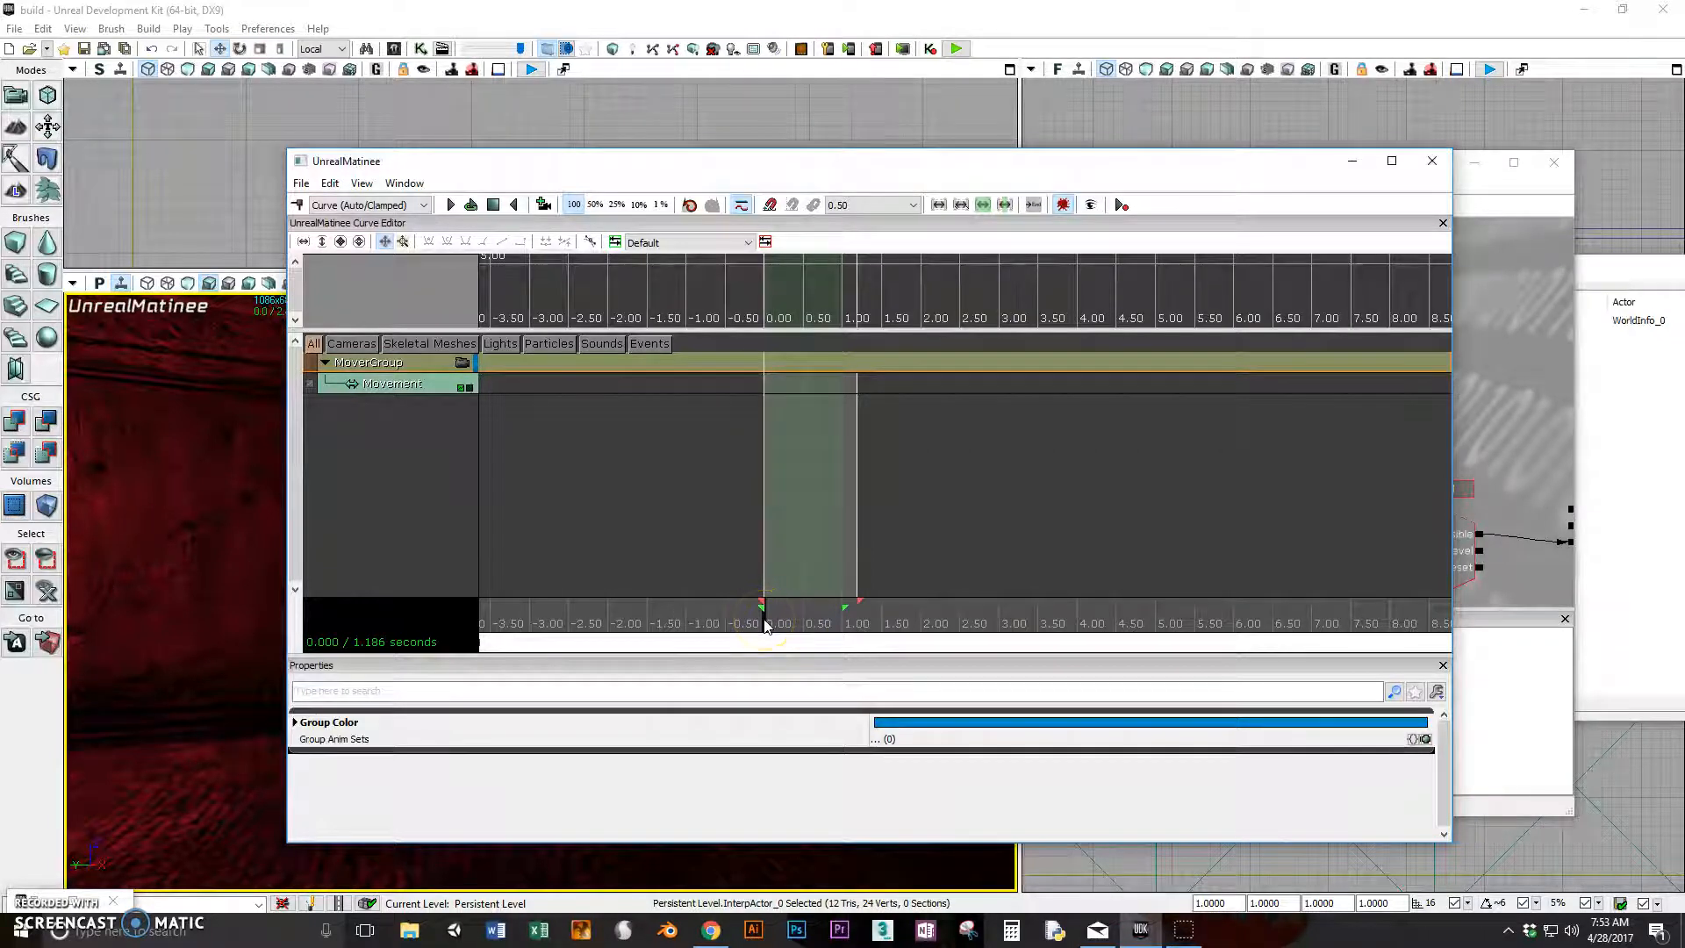
left_click_drag(974, 166, 1475, 198)
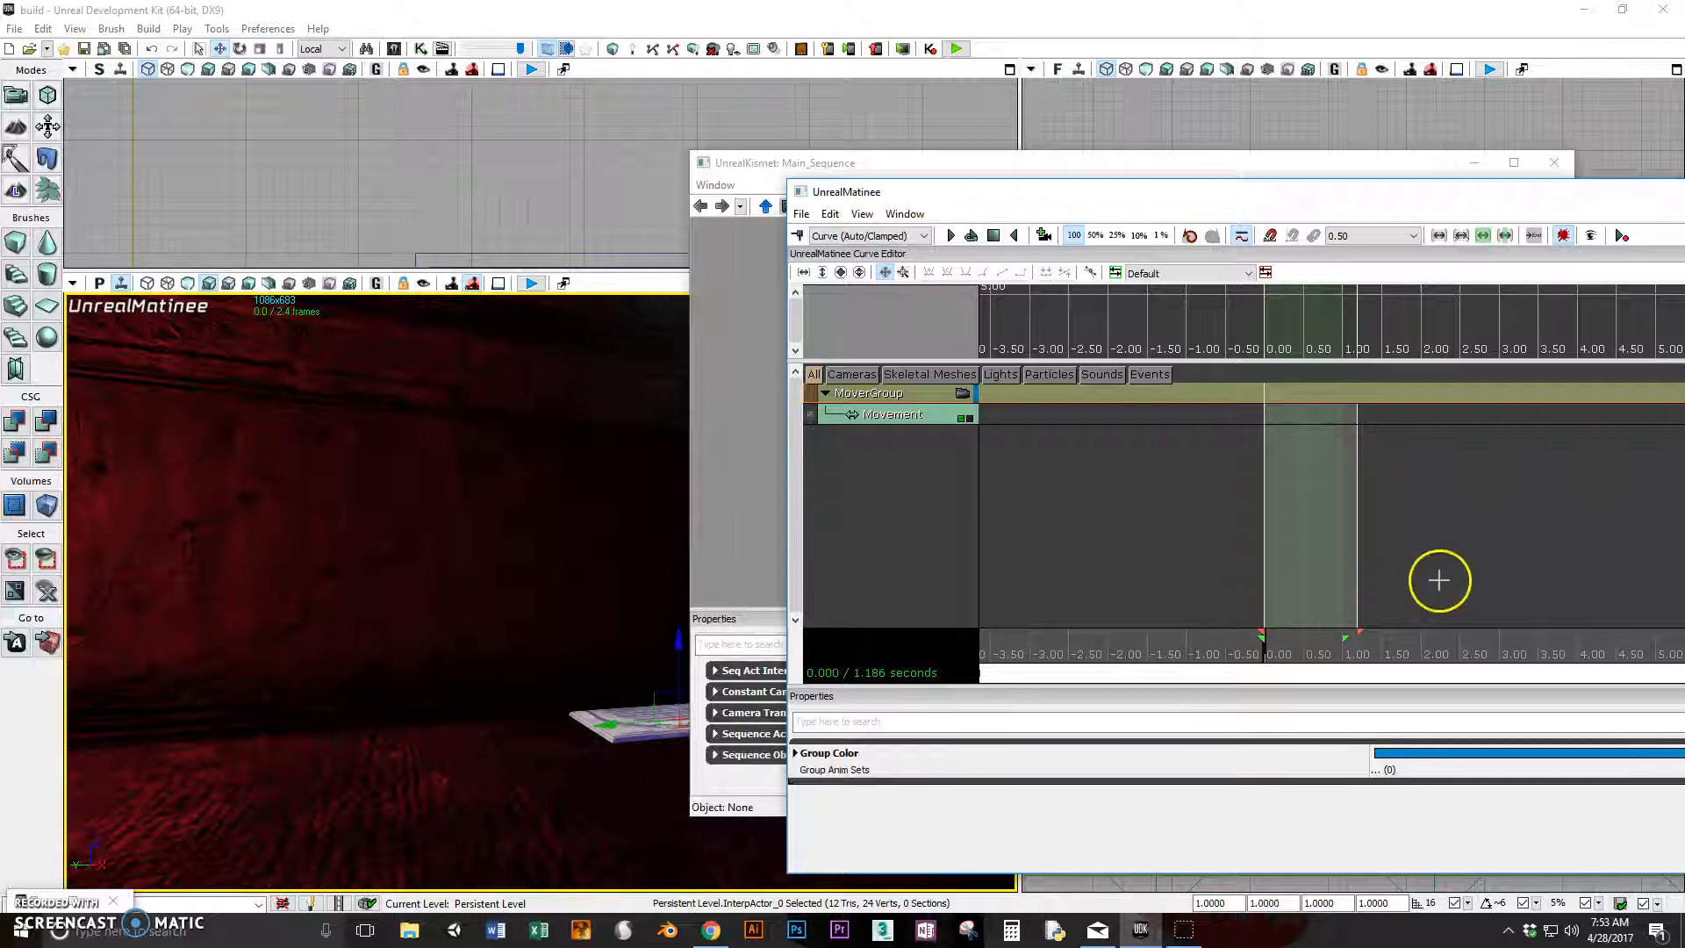
key("Return")
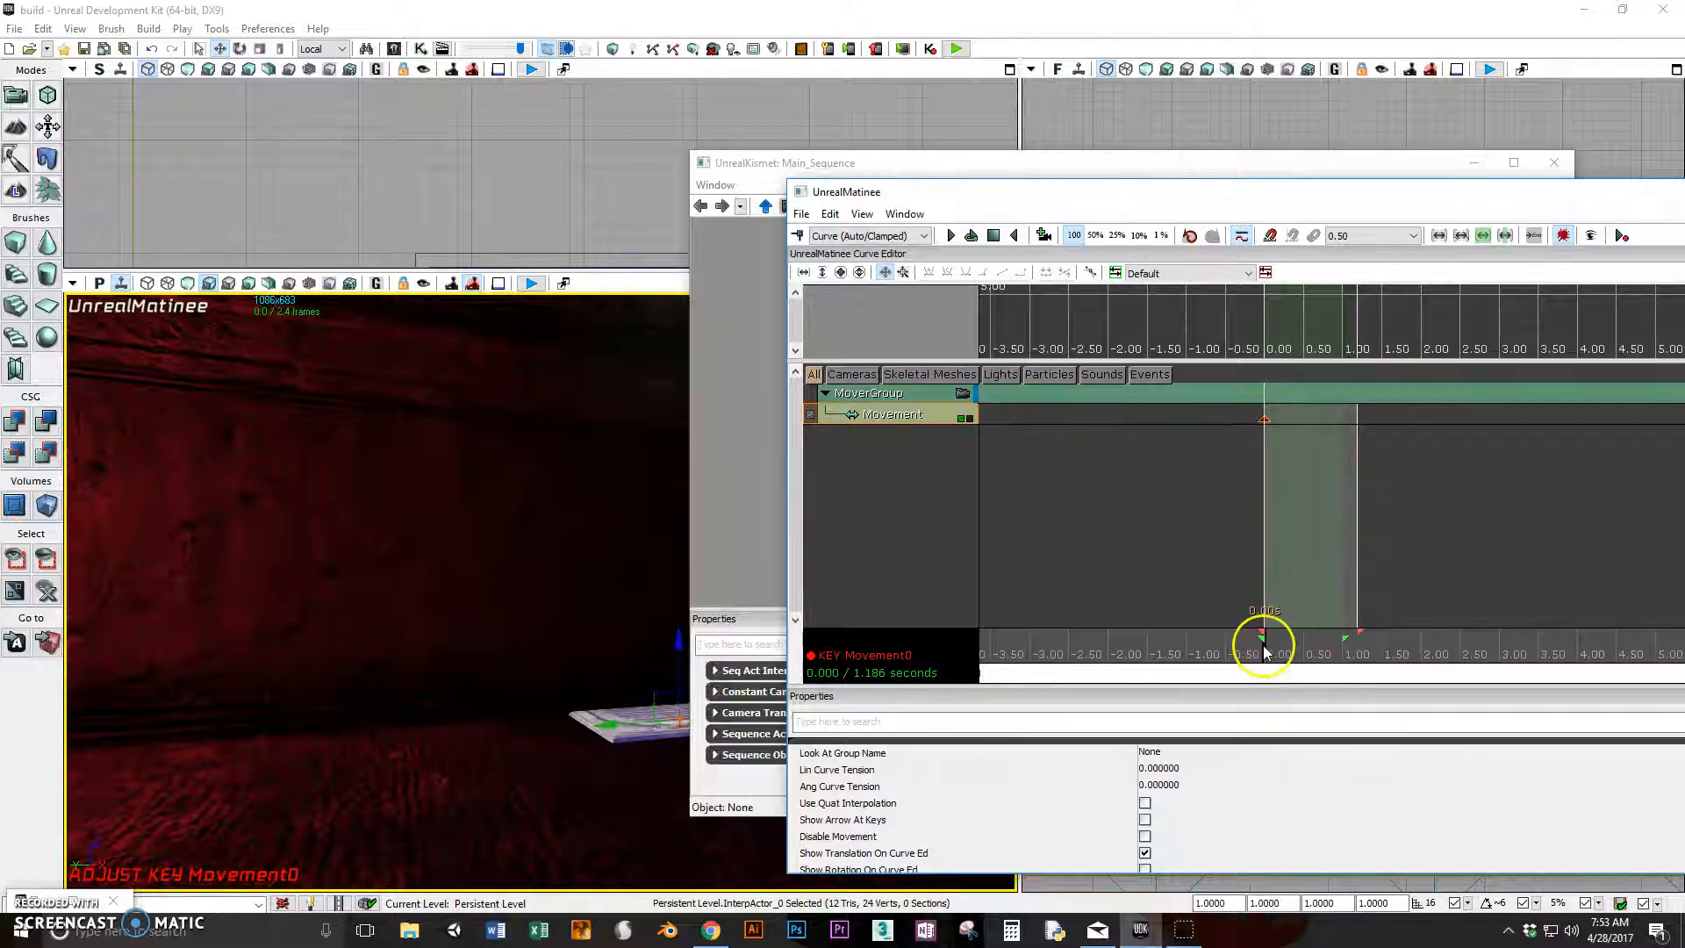
Set the Matinee time to about 0.94 seconds and raise the bridge panel to roughly the height of the ledge
left_click_drag(1262, 649, 1340, 654)
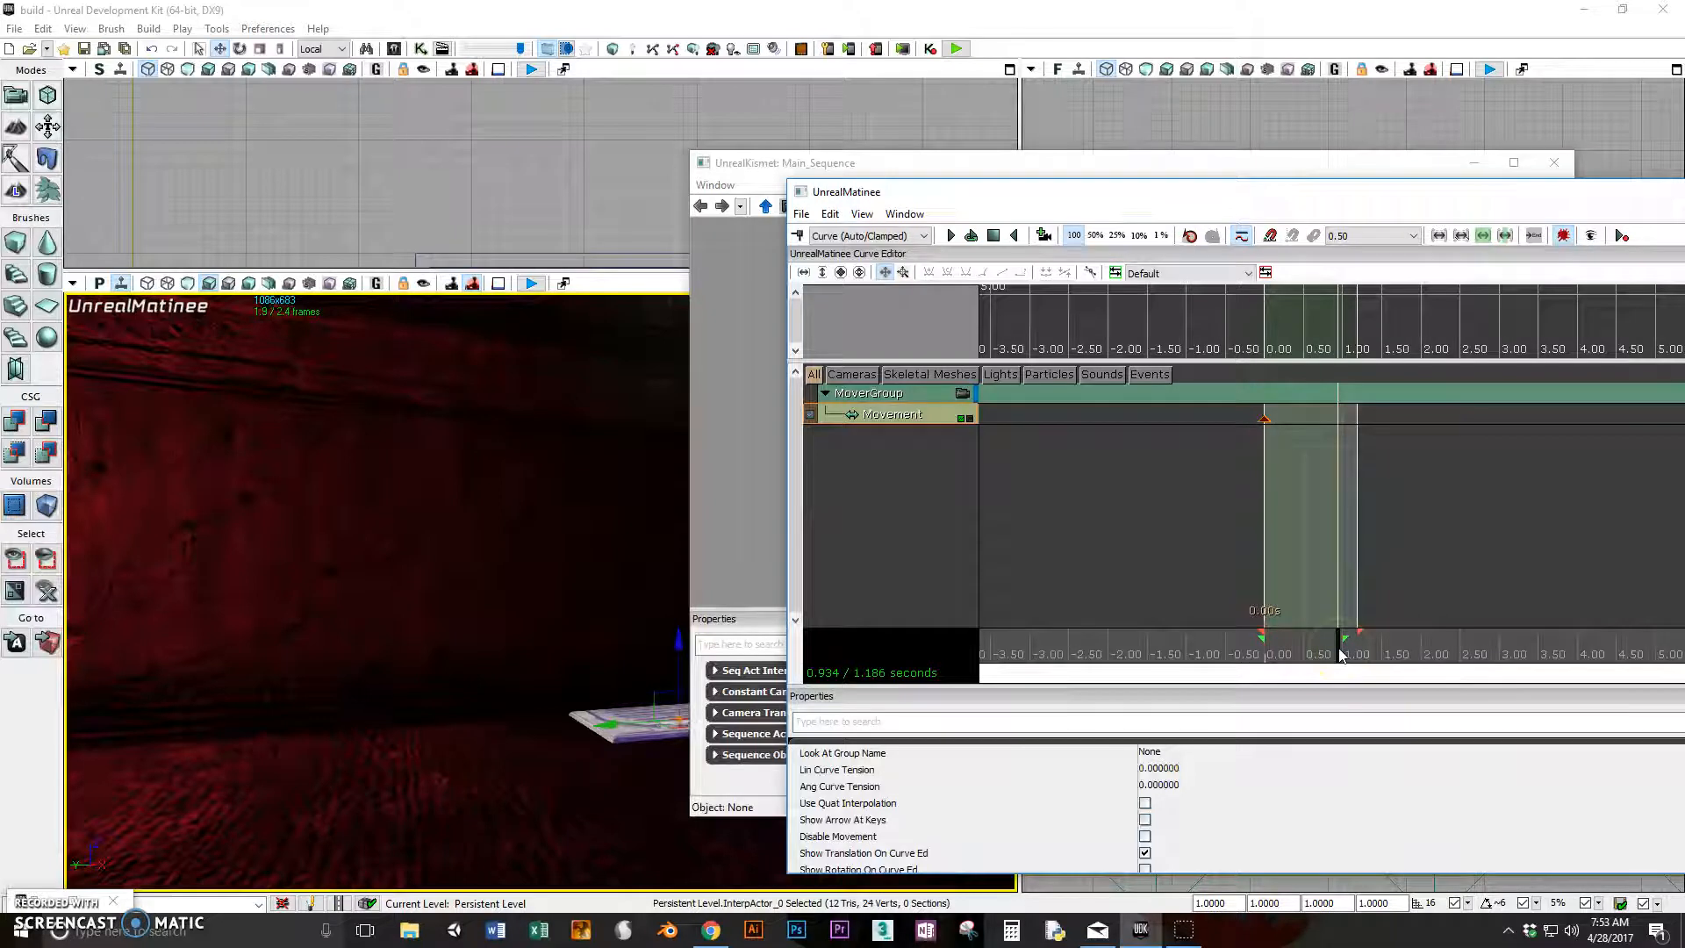
scroll(551, 532, "down", 3)
left_click(550, 533)
scroll(545, 540, "down", 5)
left_click(545, 547)
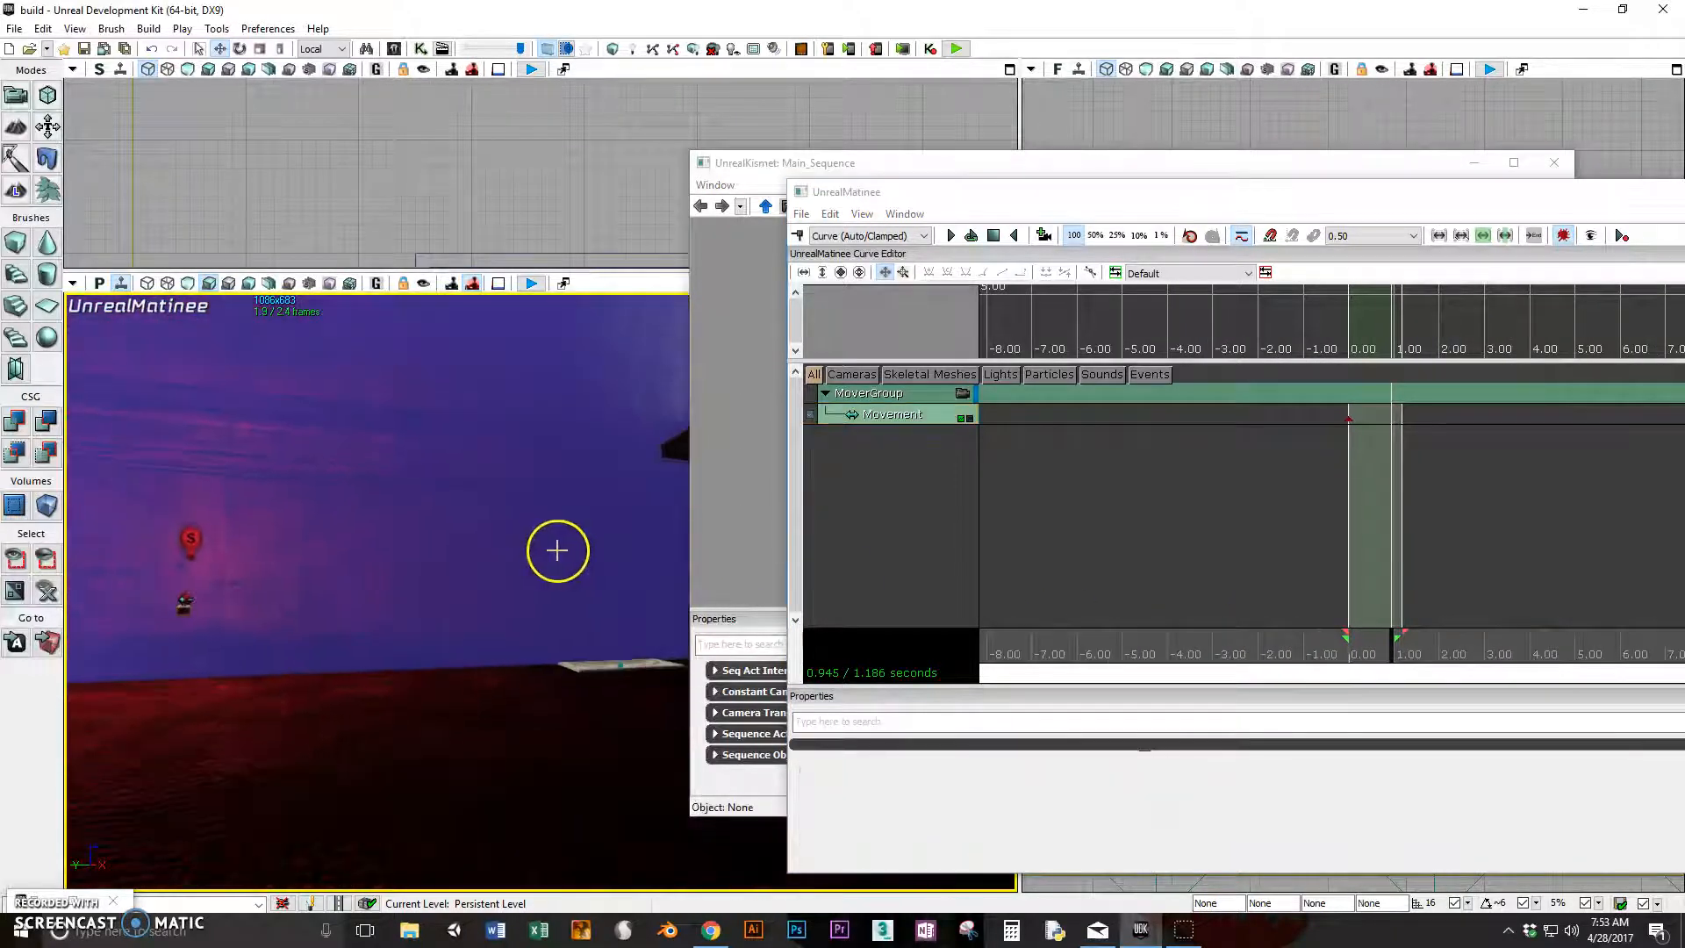
left_click(599, 665)
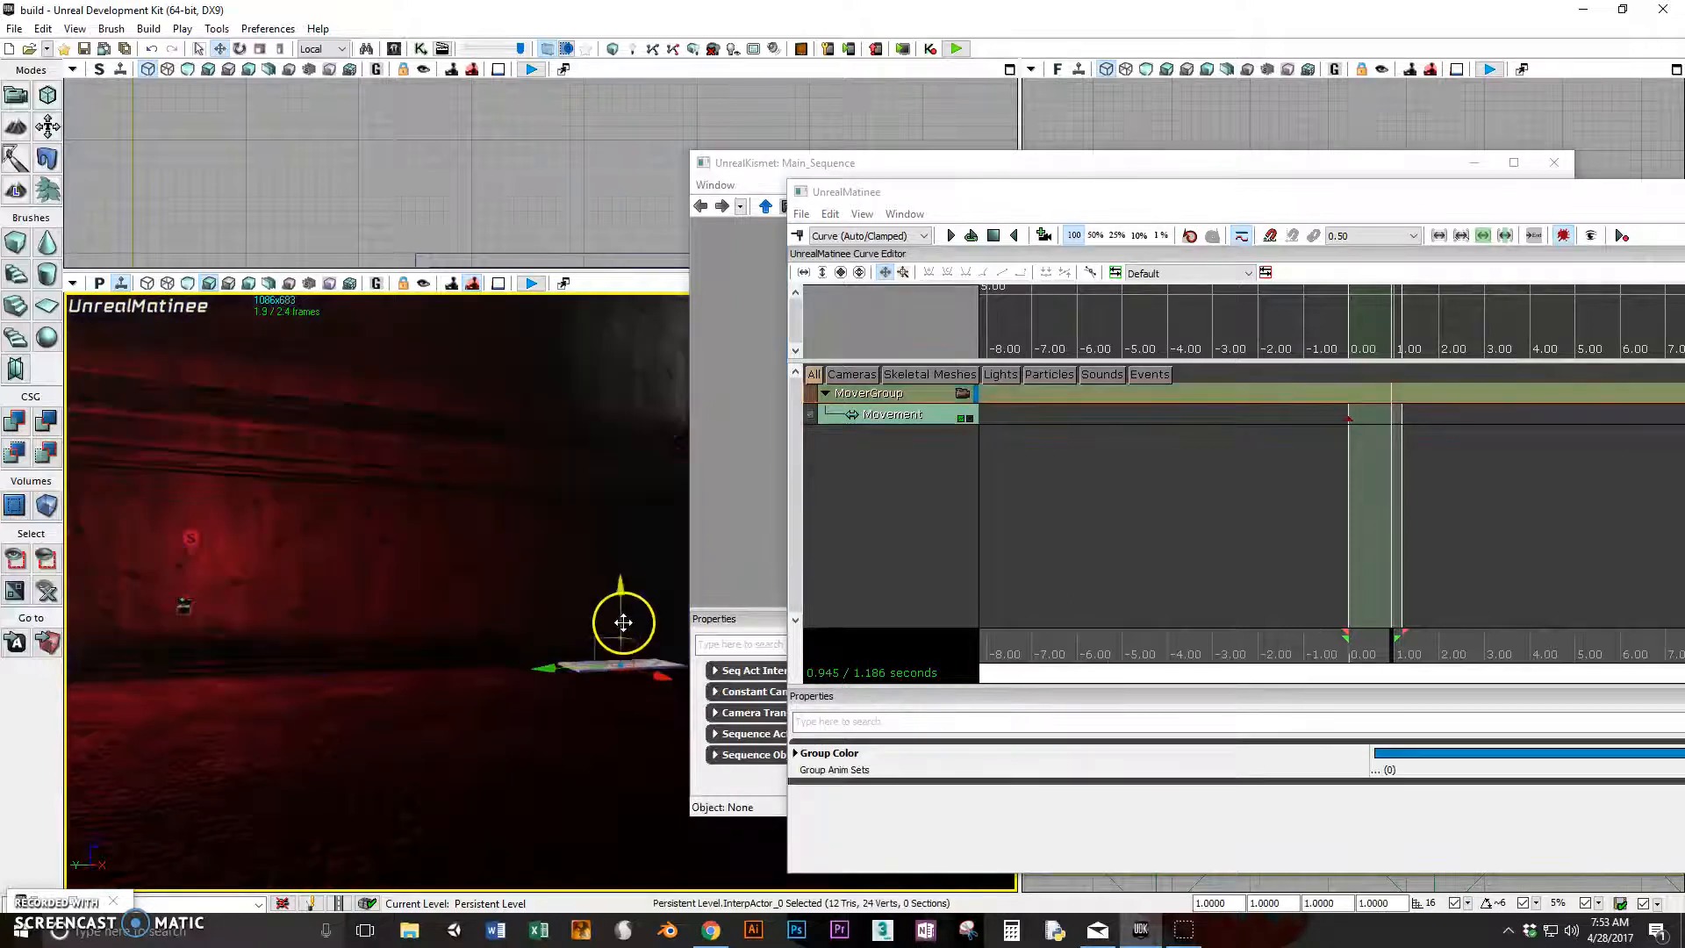
left_click_drag(624, 597, 653, 375)
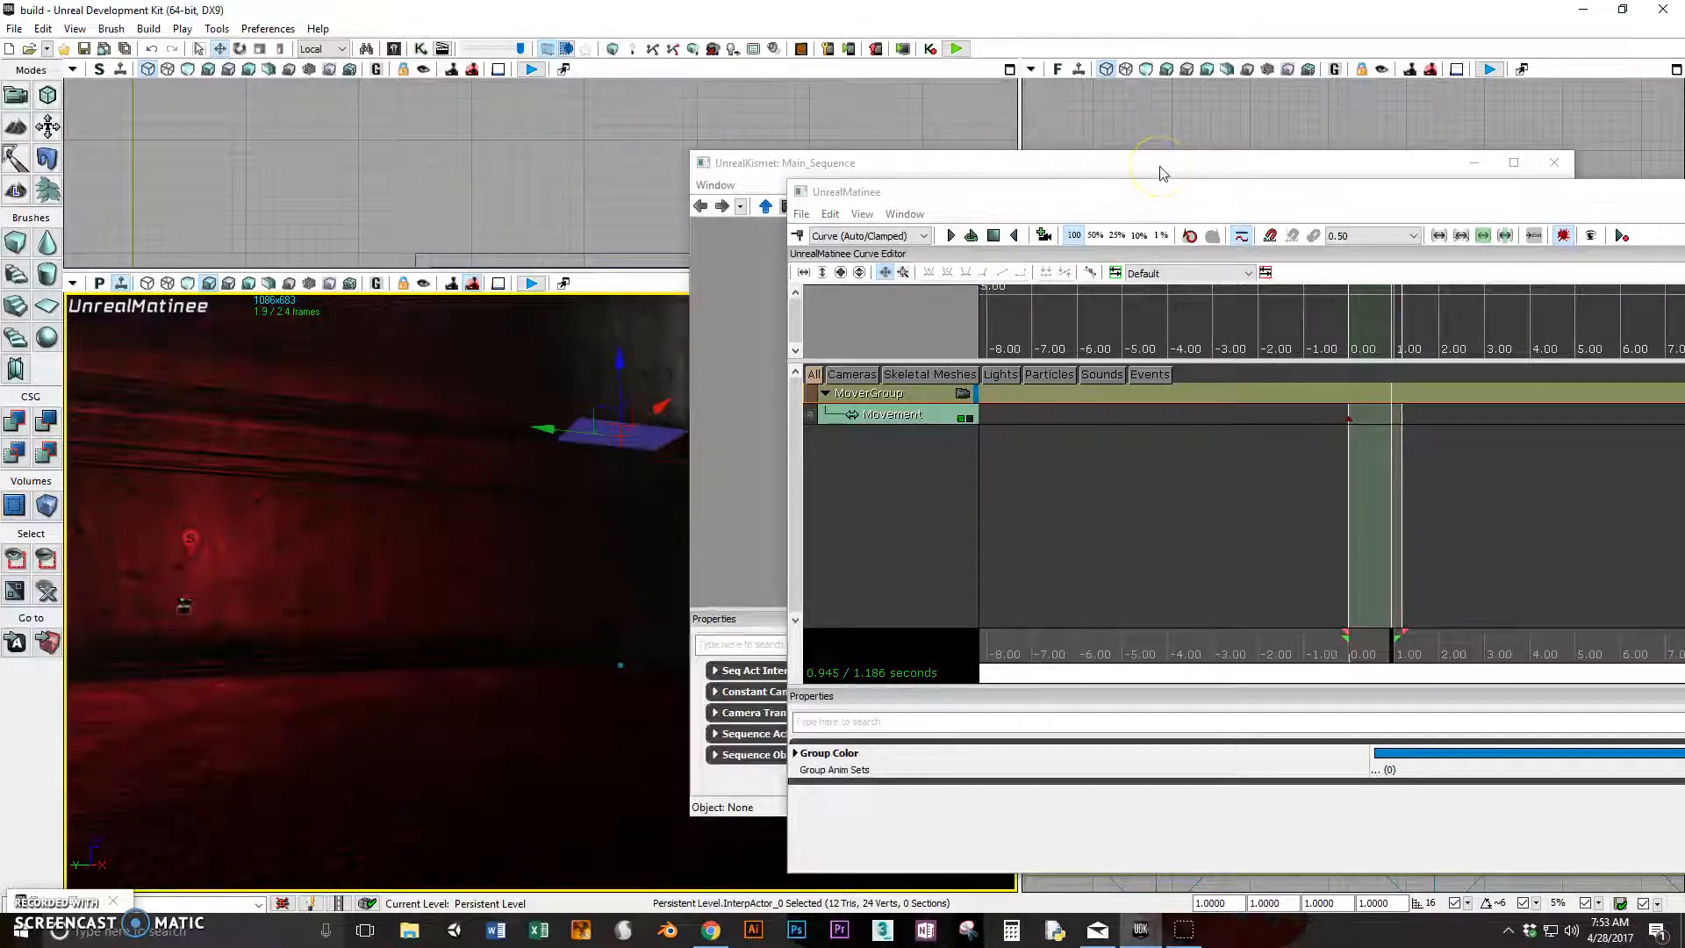
Fine-tune the raised panel's height in the front view to line it up with the top of the ledge
left_click_drag(1106, 176, 1350, 562)
left_click(1250, 330)
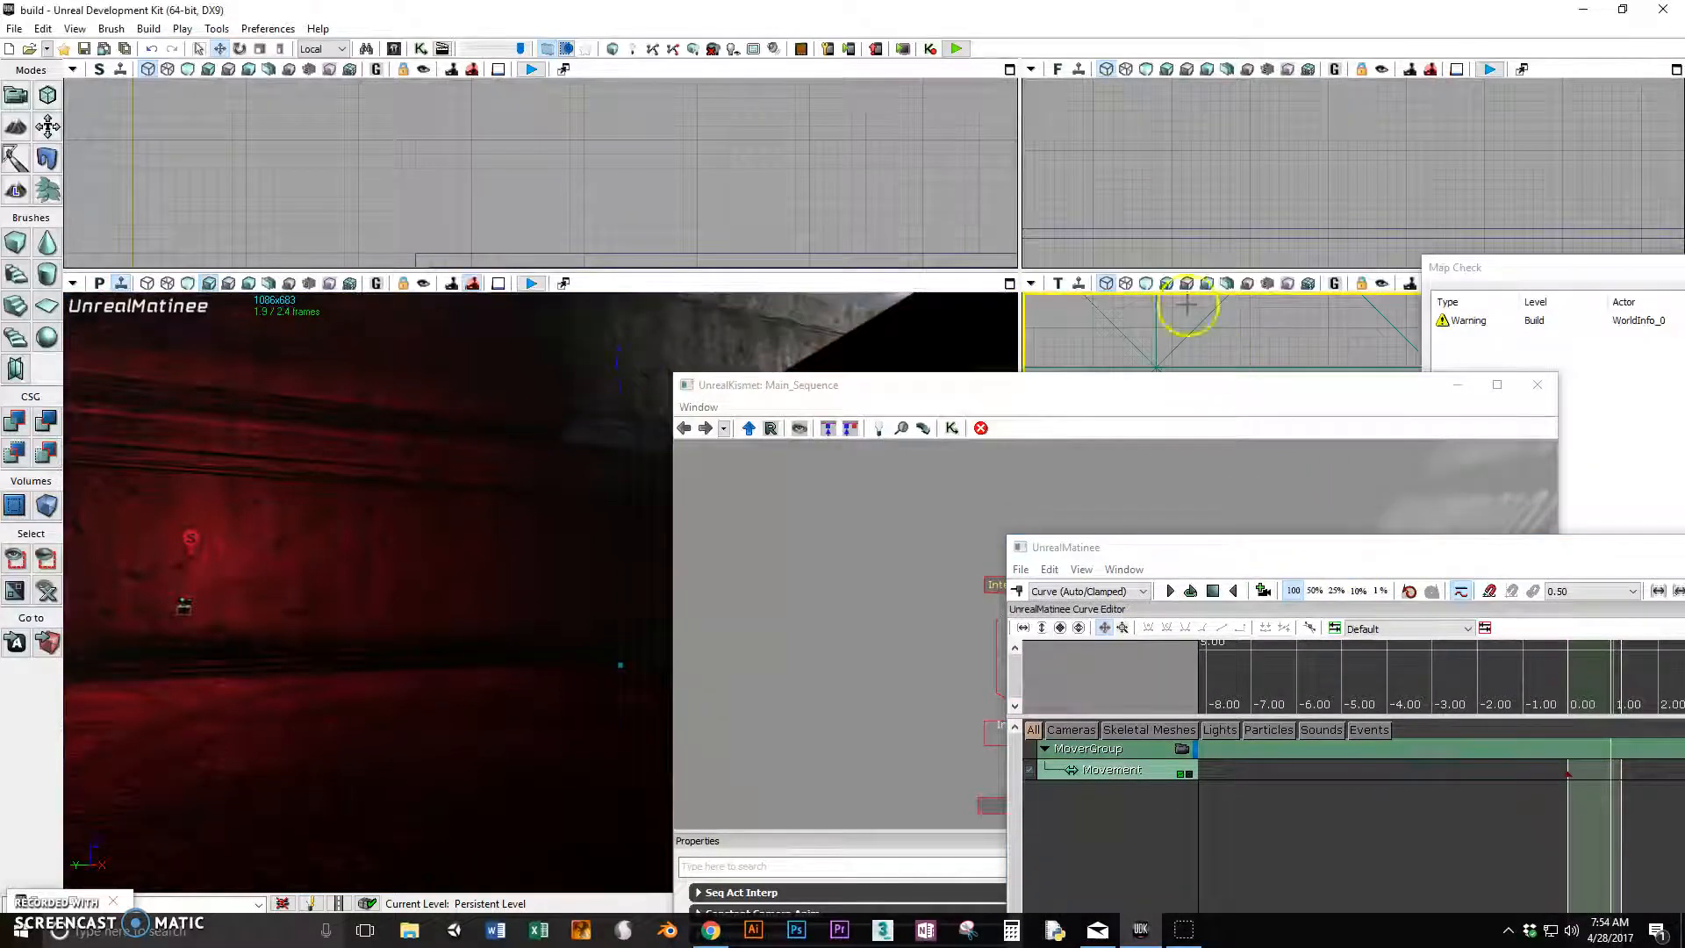
left_click(1130, 176)
scroll(1141, 169, "down", 5)
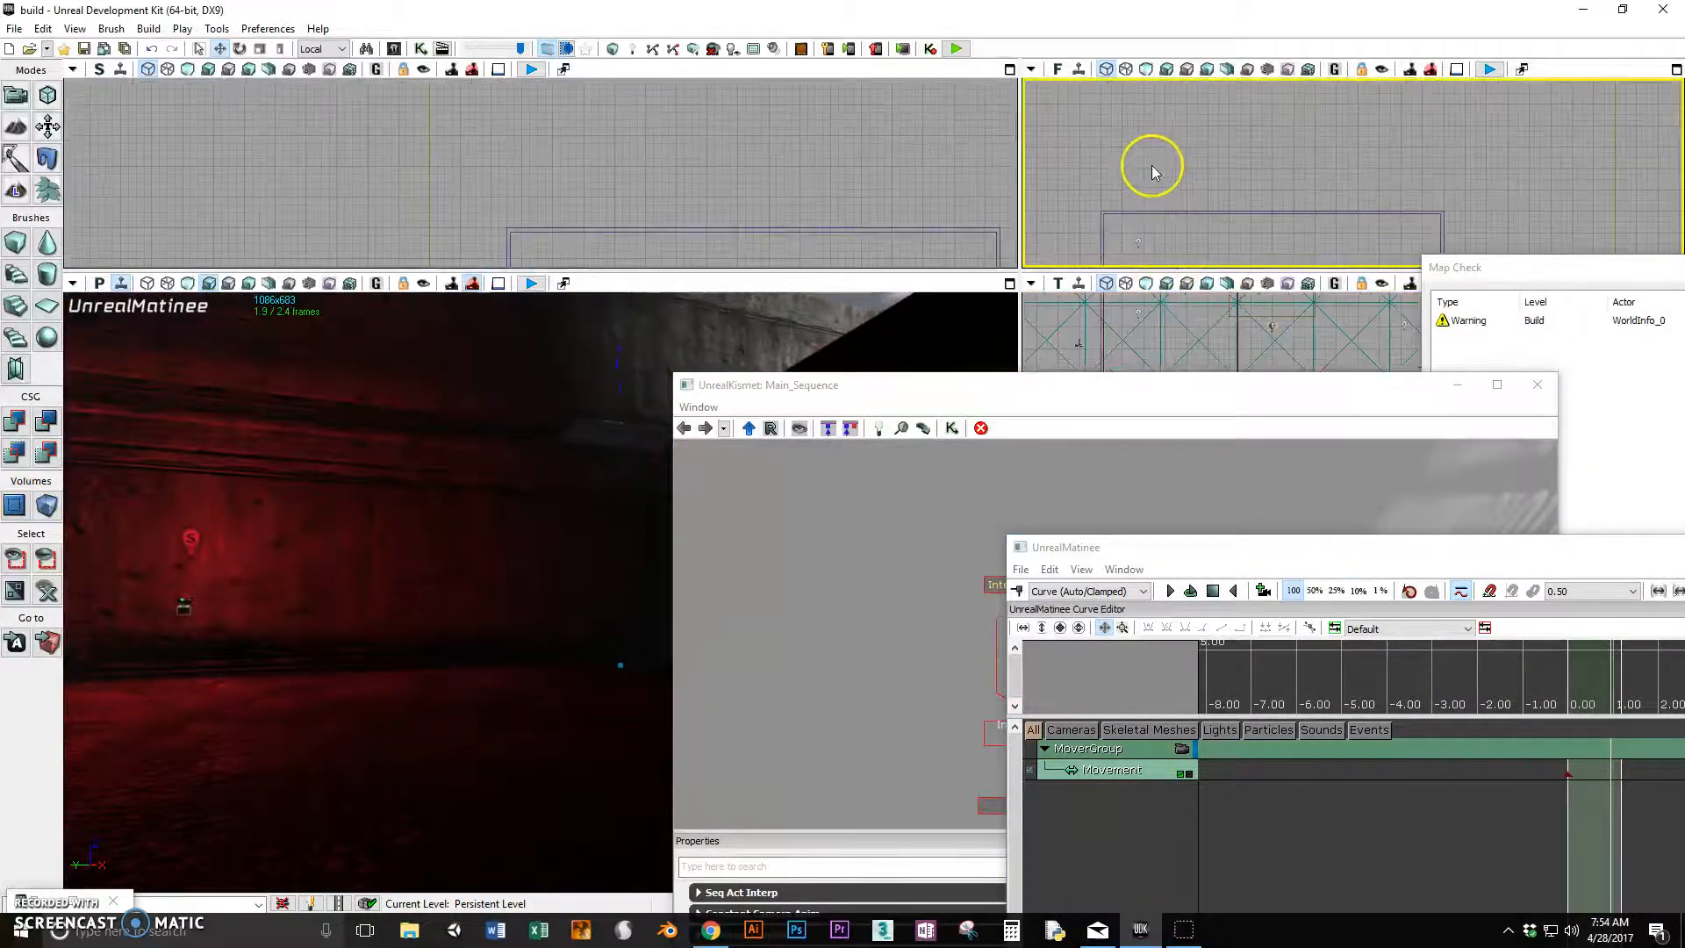
scroll(1158, 188, "up", 5)
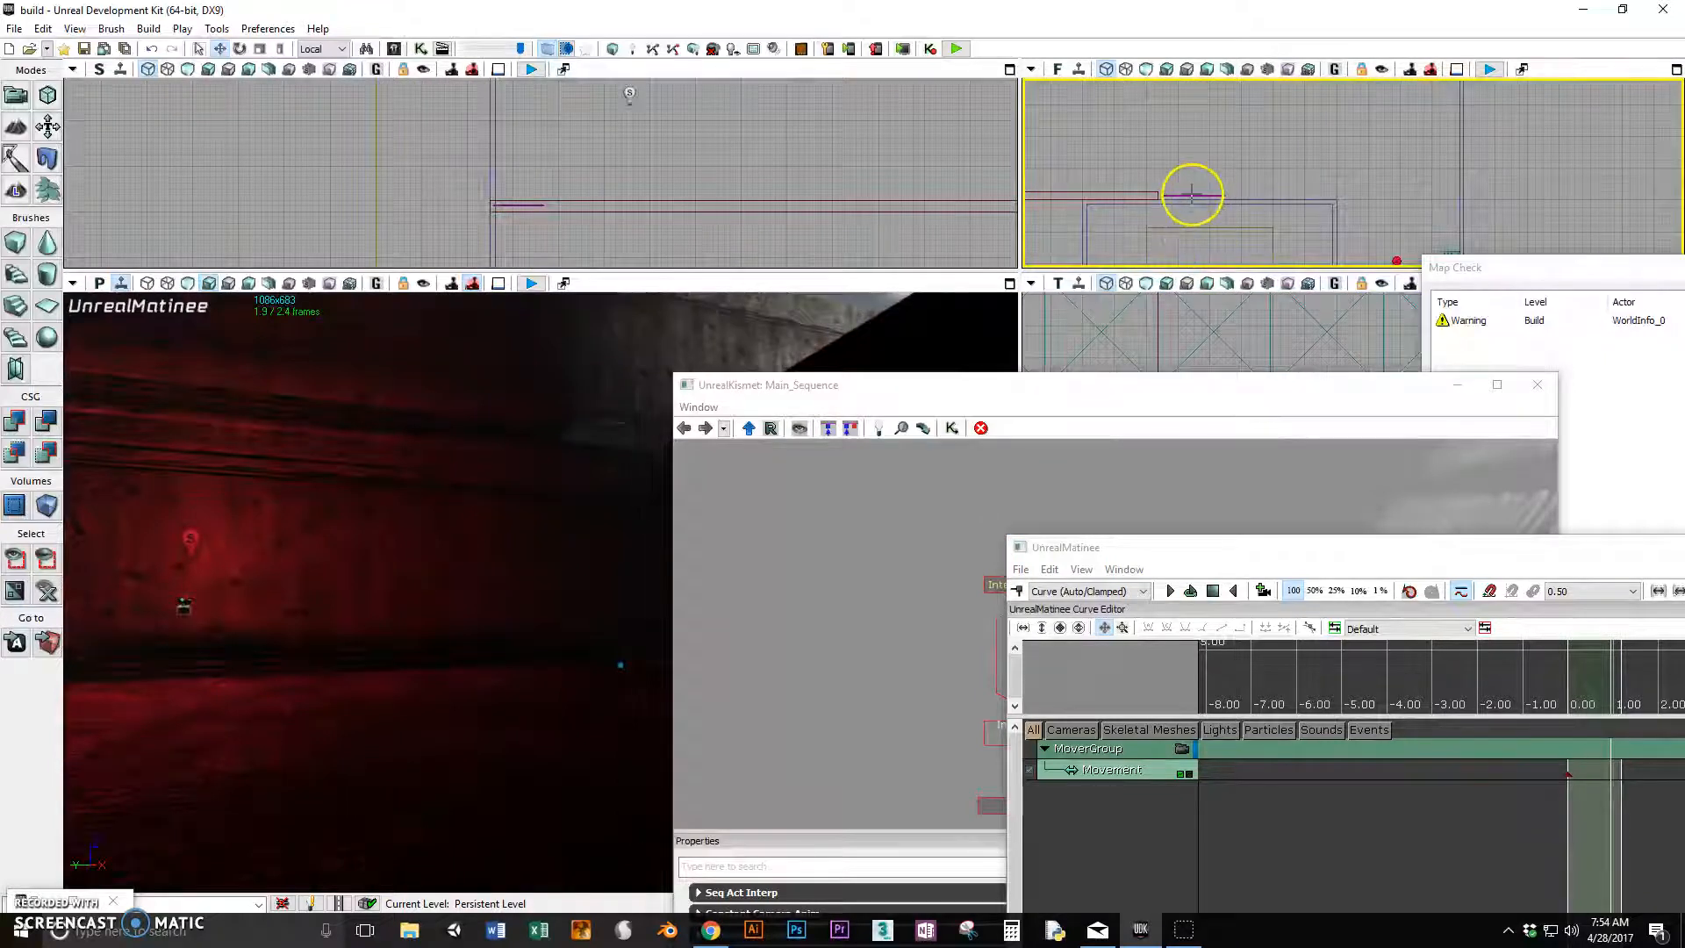
left_click(1191, 194)
left_click_drag(1191, 194, 1192, 119)
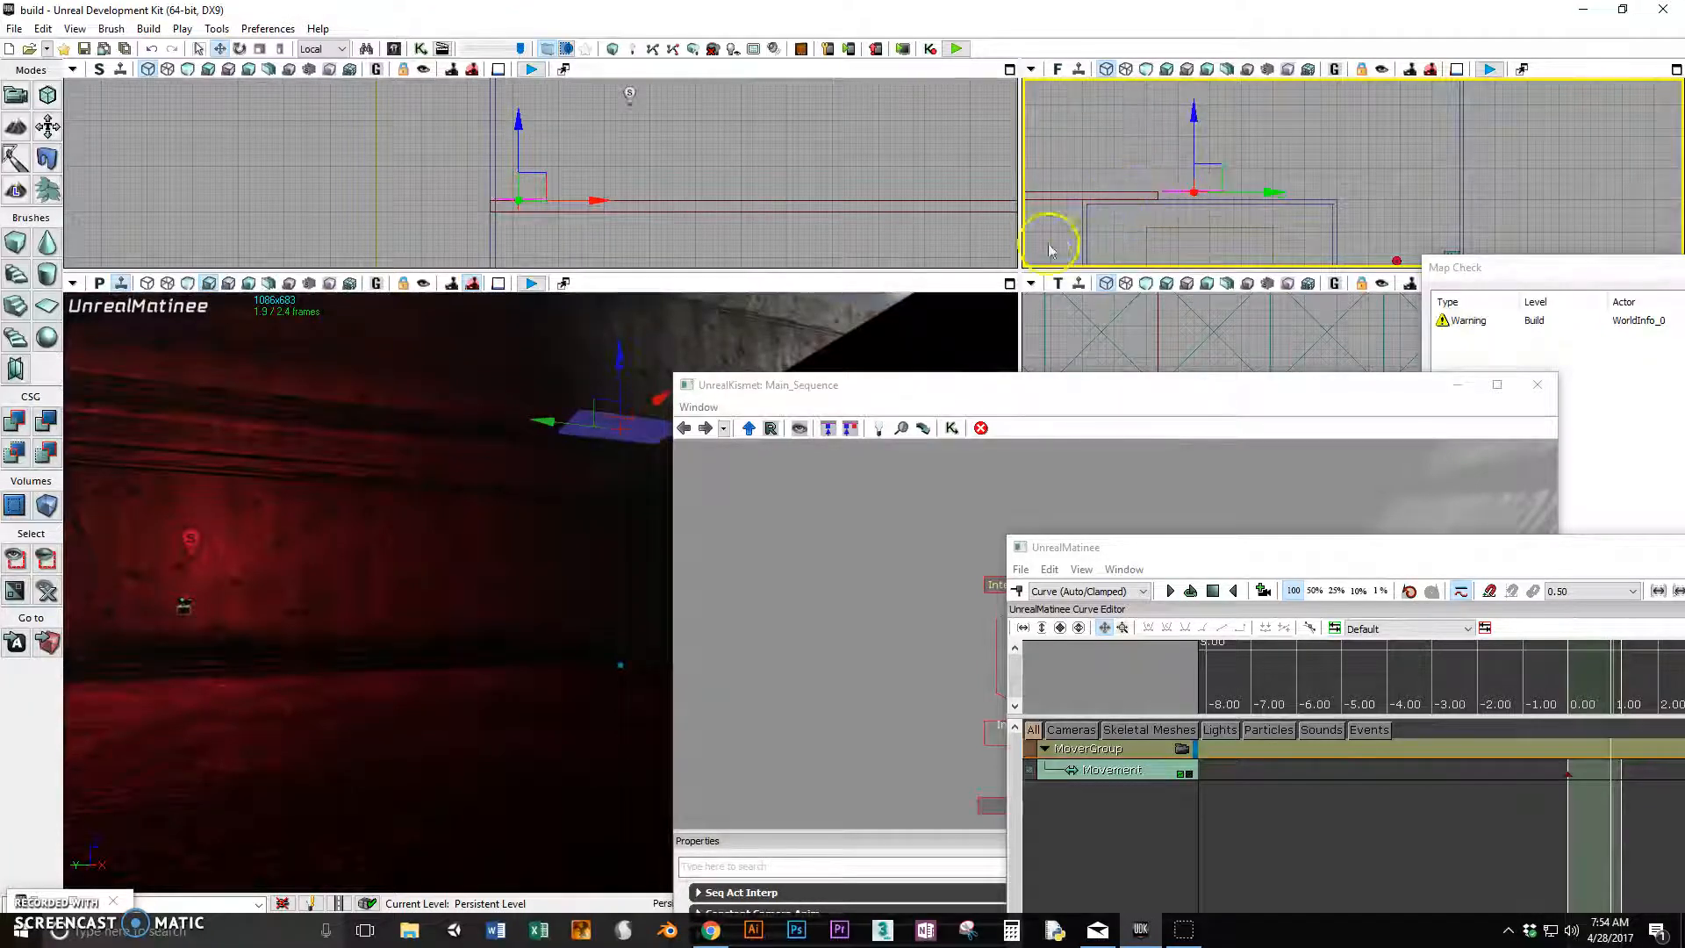
Add a second key to the Movement track at about 0.88 seconds
left_click_drag(1404, 566, 1118, 235)
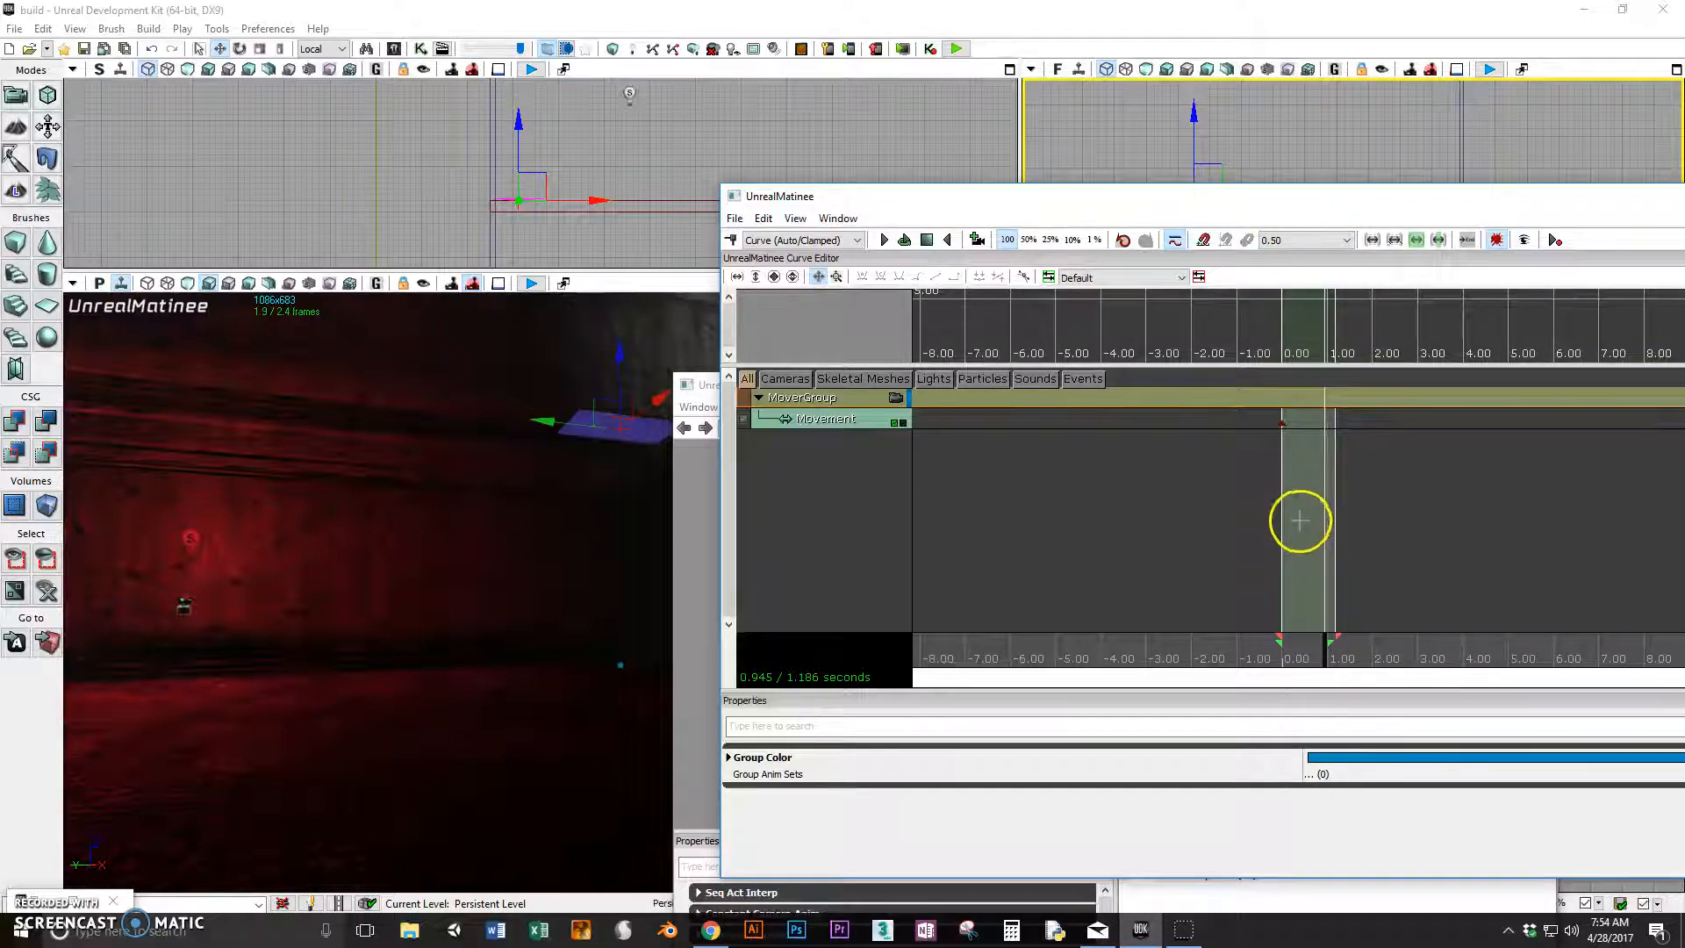
mouse_move(1326, 647)
left_mouse_down()
mouse_move(1308, 639)
mouse_move(1324, 643)
left_mouse_up()
key("Return")
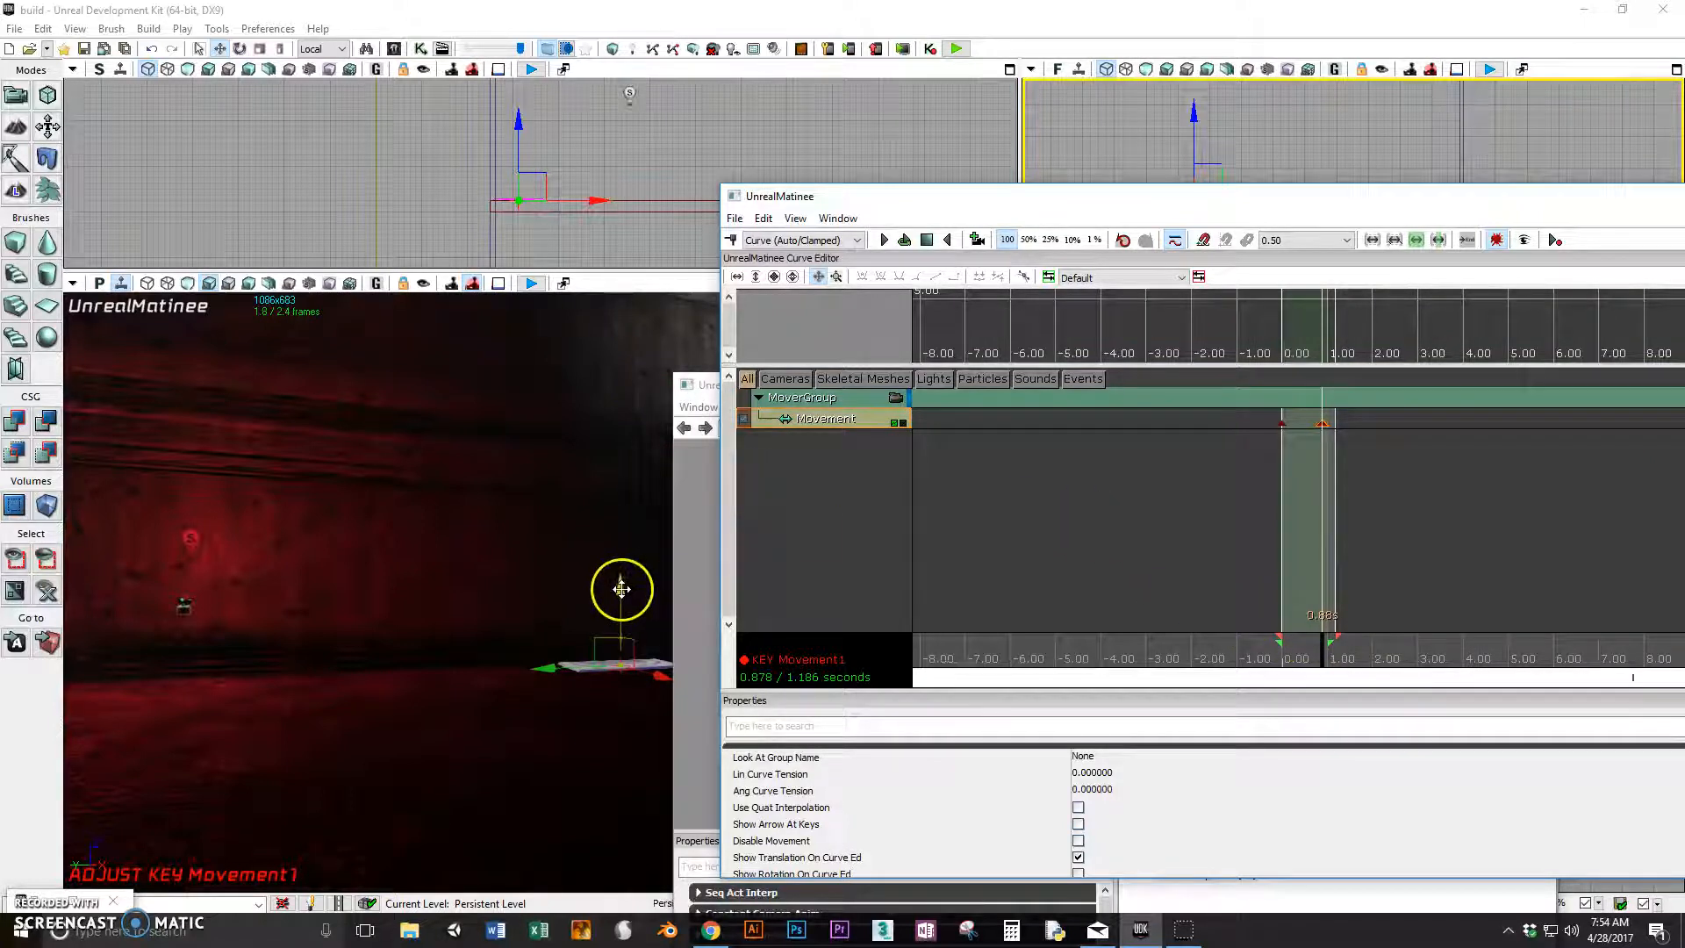
Raise the bridge panel at the second movement key and fine-tune its height to line up with the top of the ledge
left_click_drag(621, 589, 620, 369)
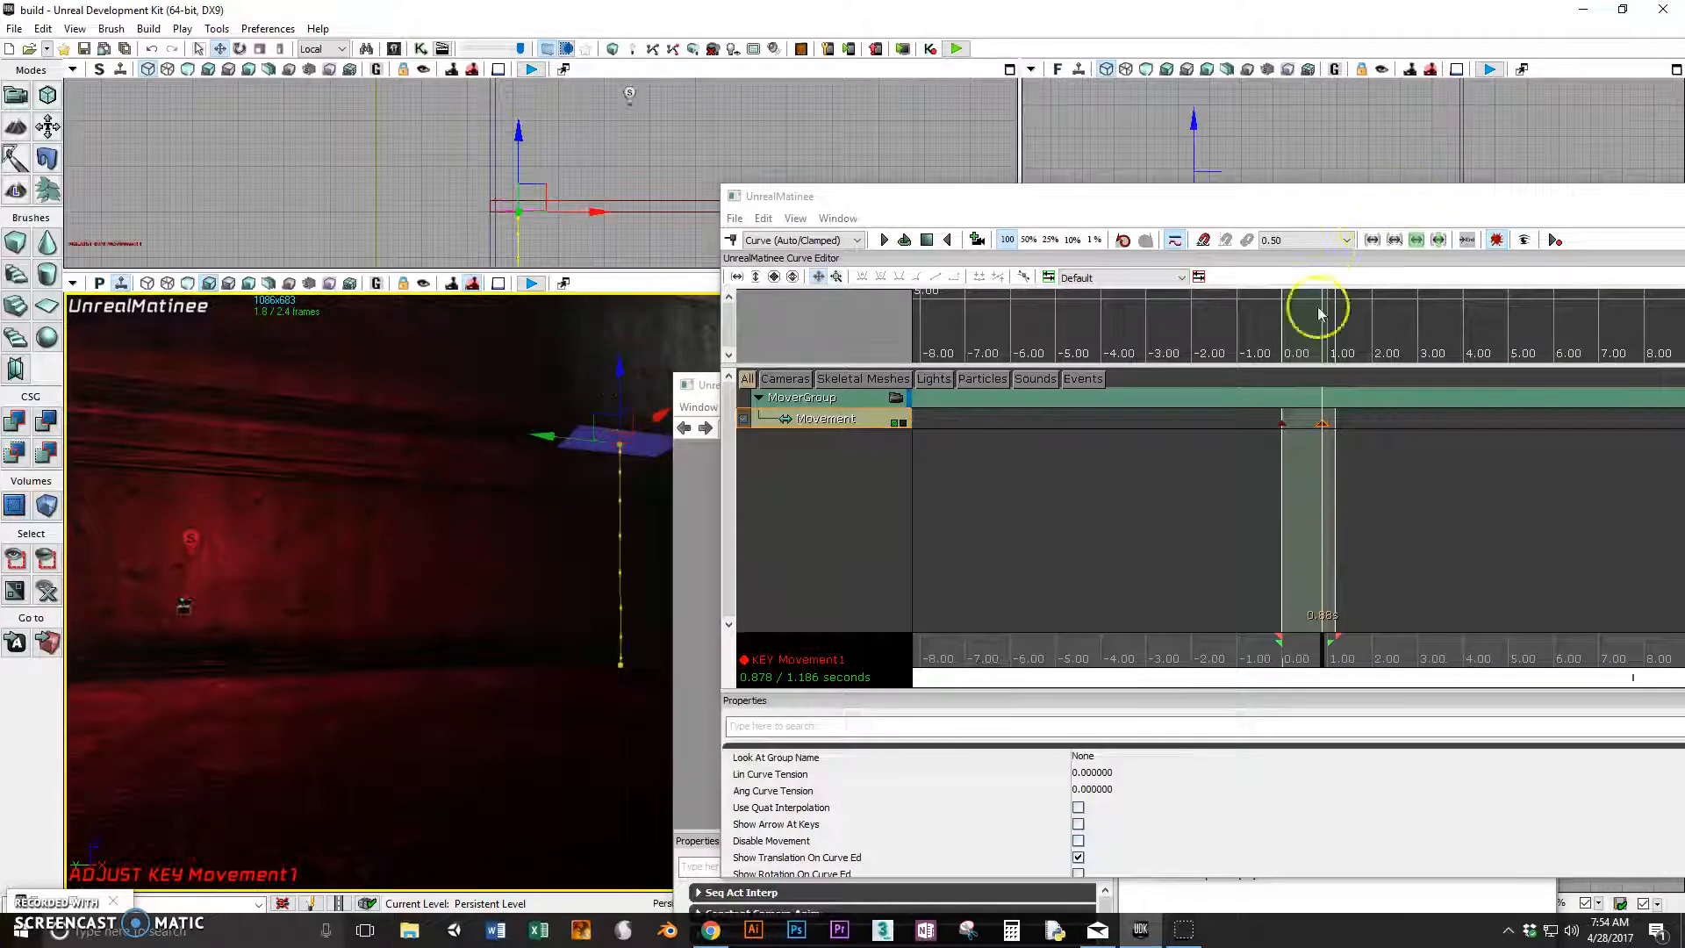
left_click_drag(1313, 201, 1302, 294)
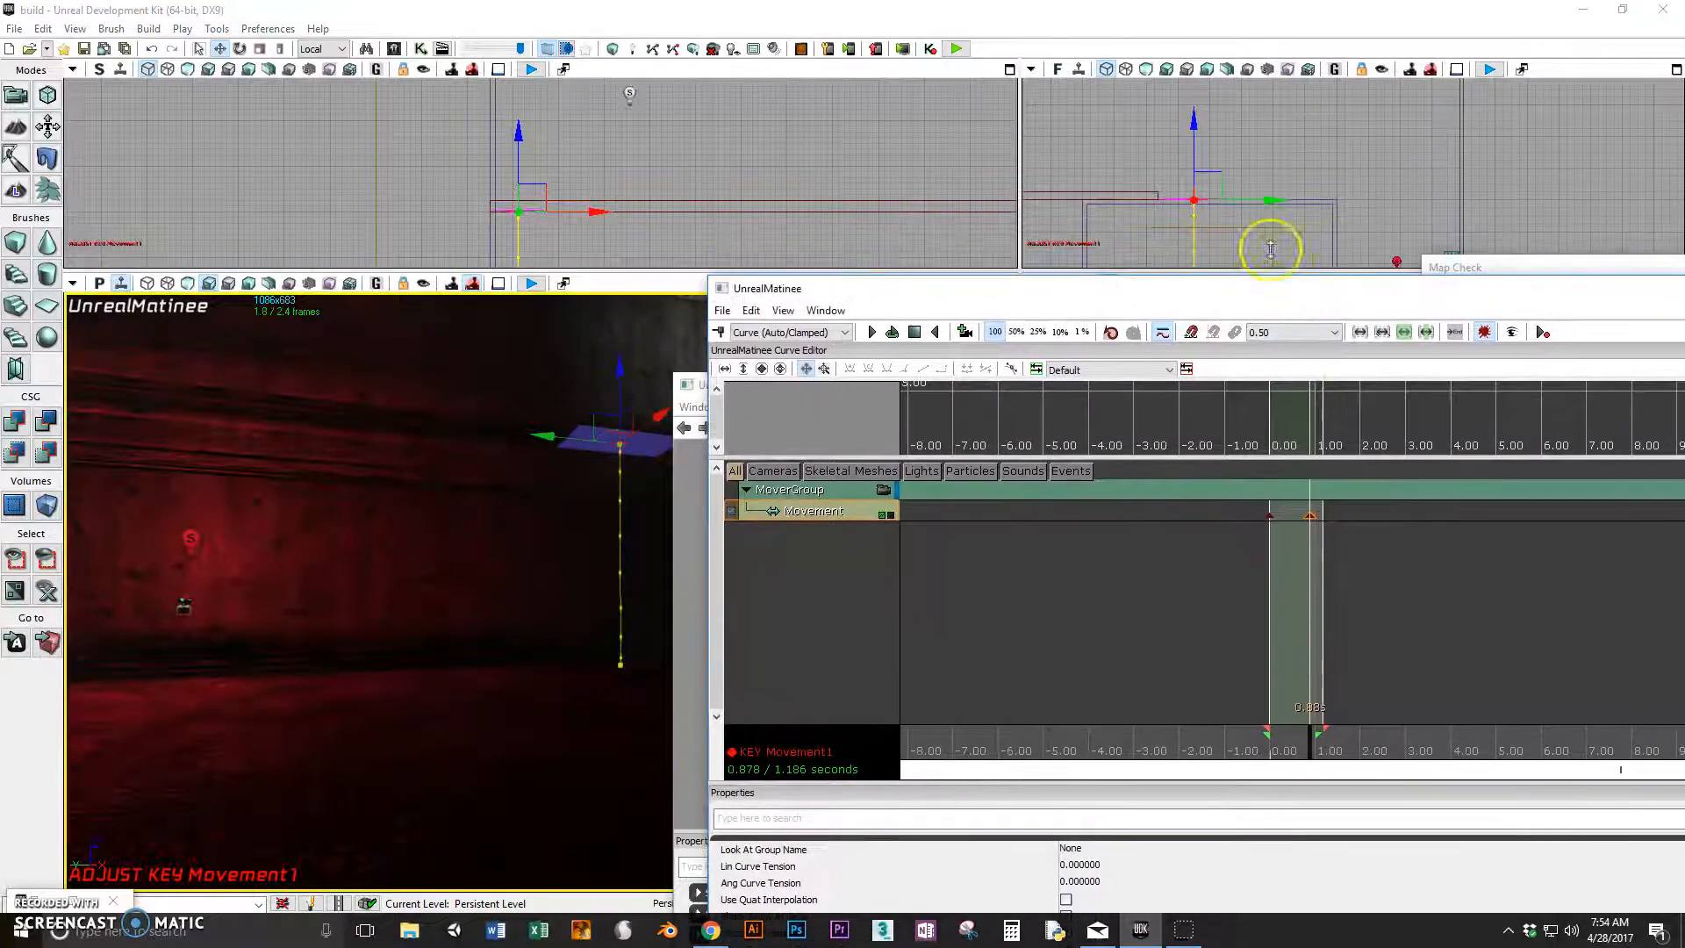
left_click_drag(1202, 118, 1195, 106)
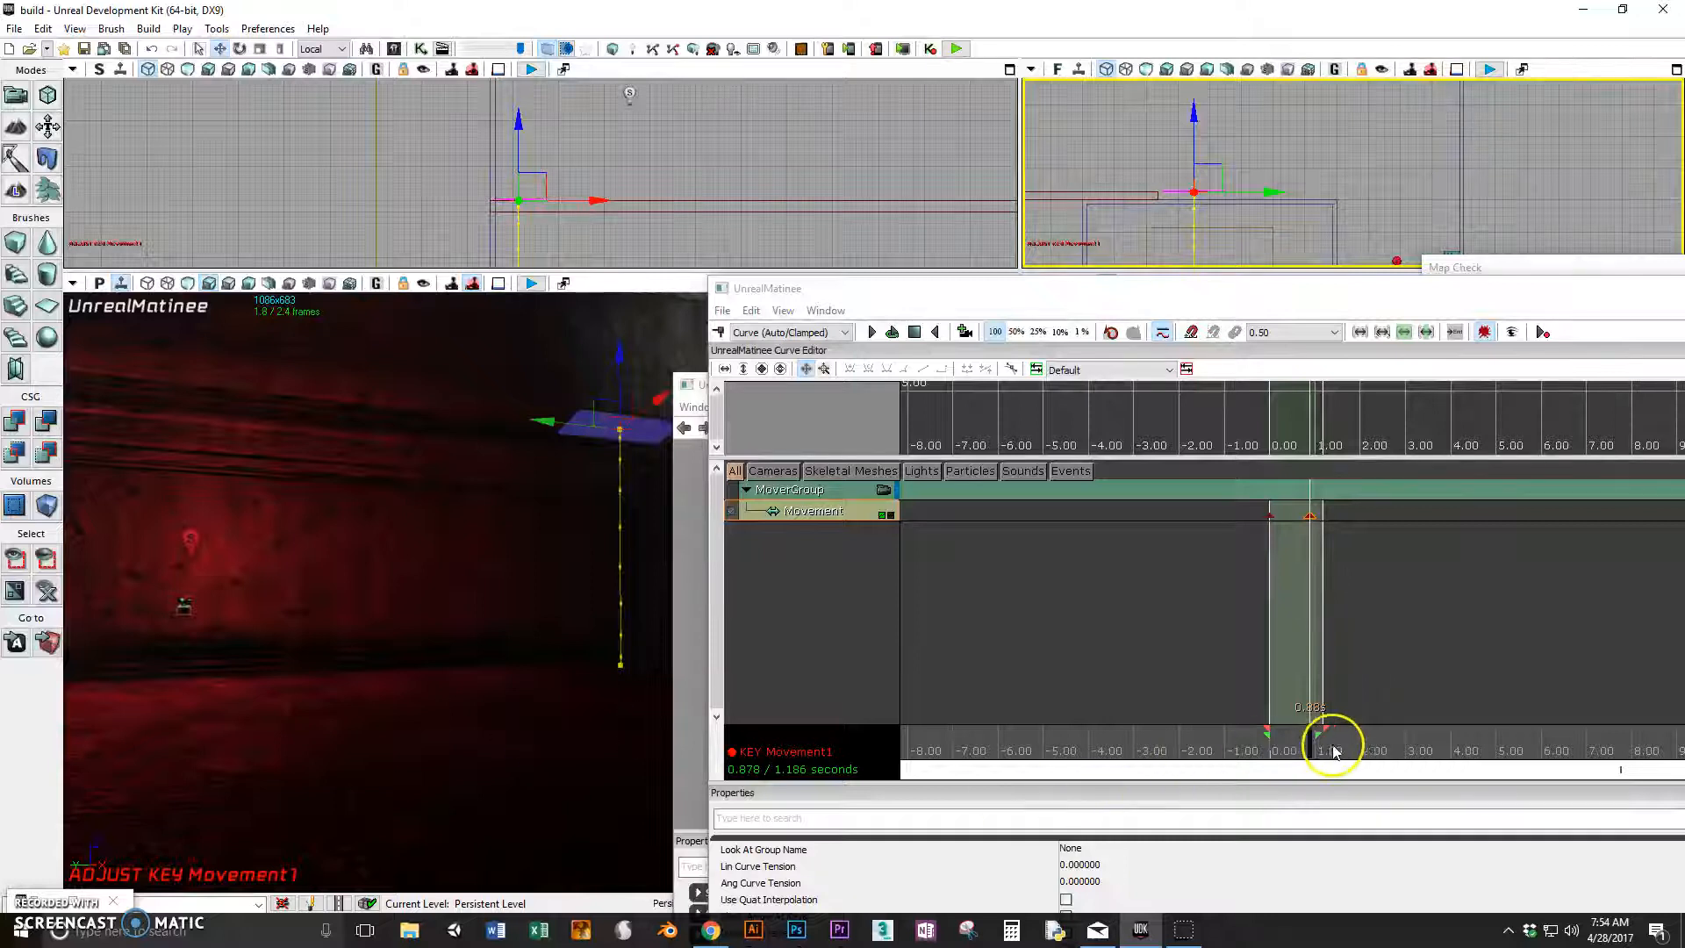
Scrub the Matinee time back to about 0.63 seconds to preview the panel's motion and close the Matinee editor
mouse_move(1312, 751)
left_mouse_down()
mouse_move(1283, 752)
mouse_move(1299, 751)
left_mouse_up()
left_click(648, 666)
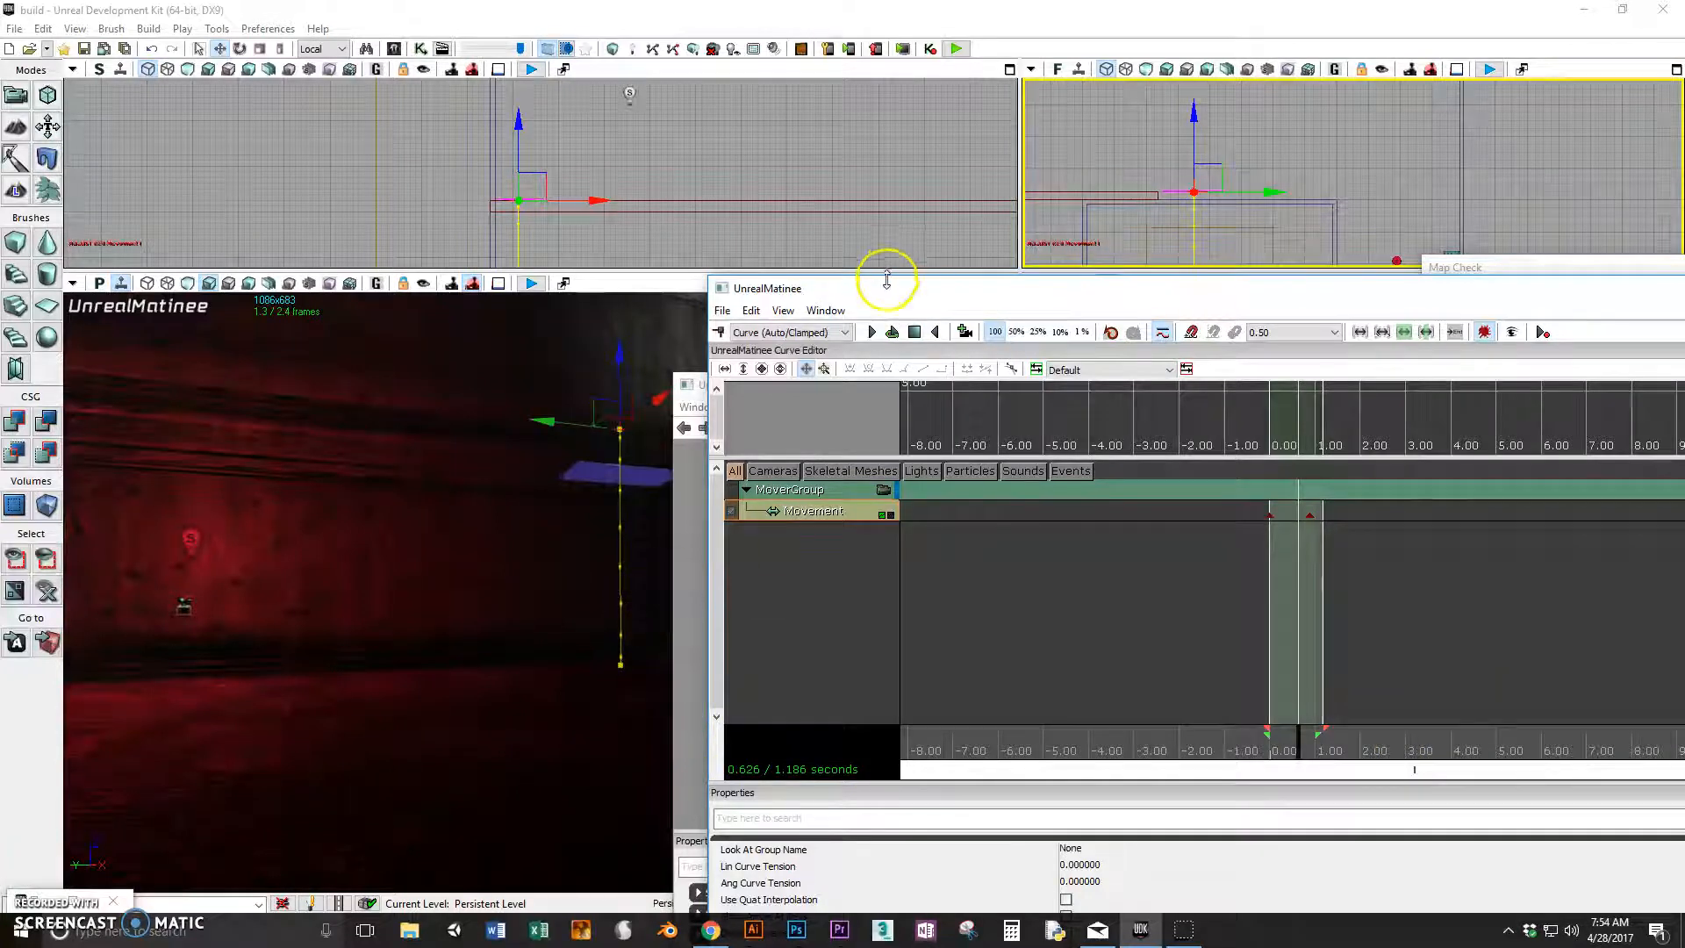
left_click(454, 723)
scroll(454, 722, "down", 1)
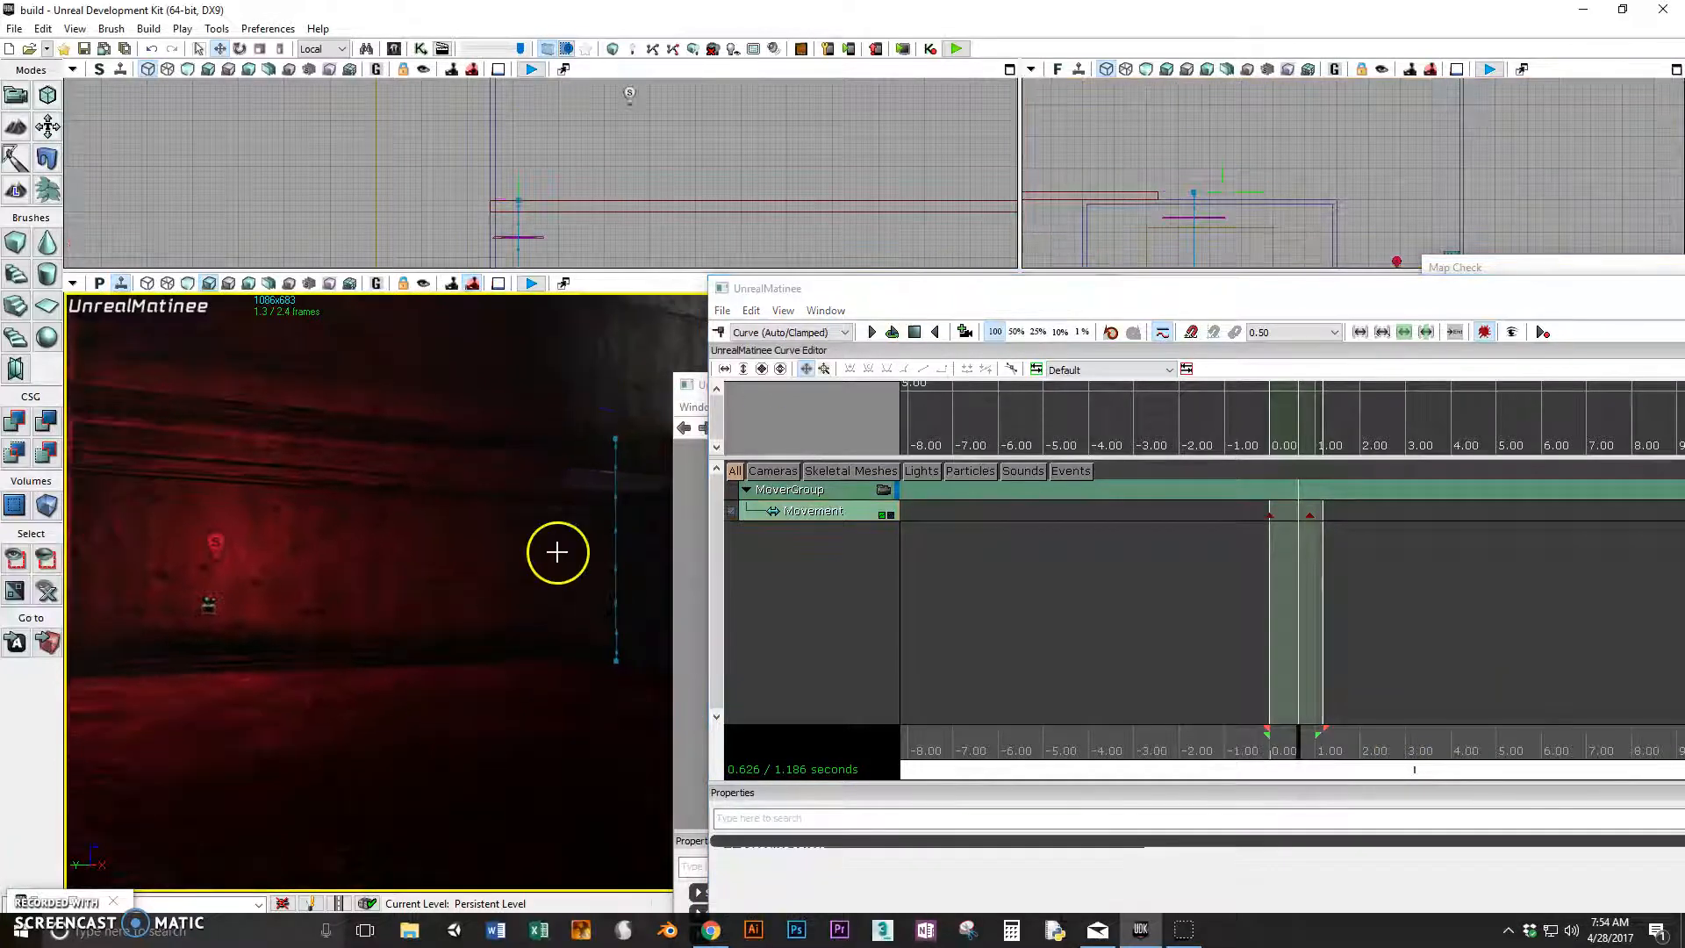
left_click_drag(1430, 293, 956, 328)
left_click(1376, 323)
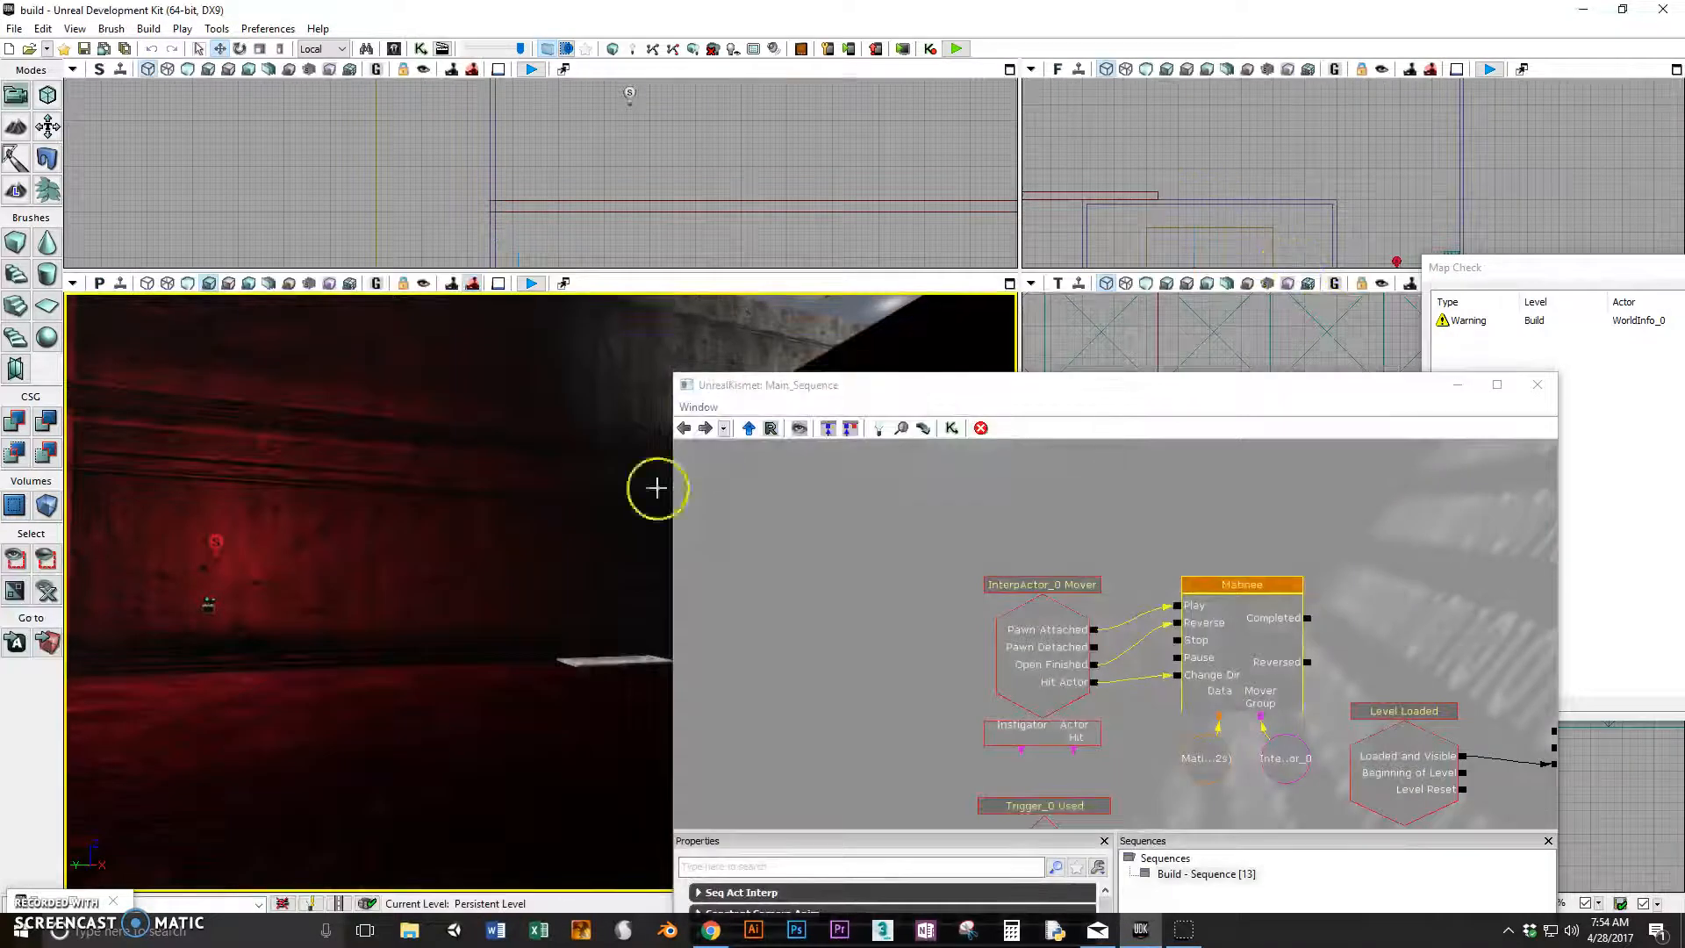
Set the bridge panel's Collision Type to COLLIDE_BlockAll in its actor properties
double_click(586, 663)
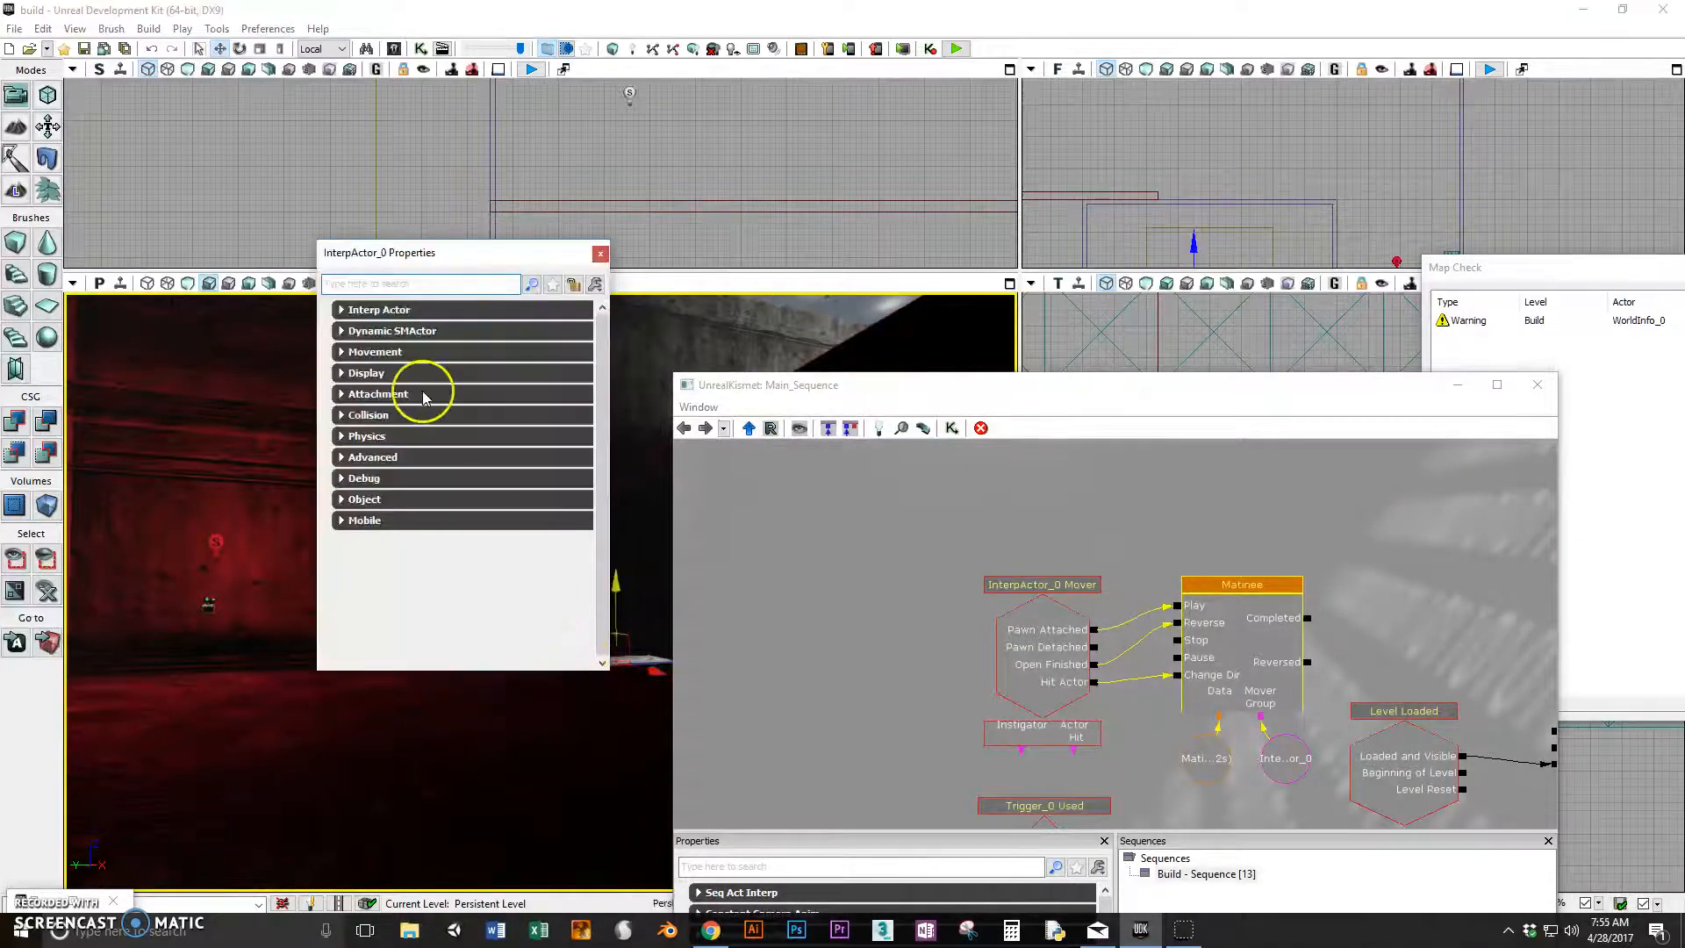
left_click(342, 416)
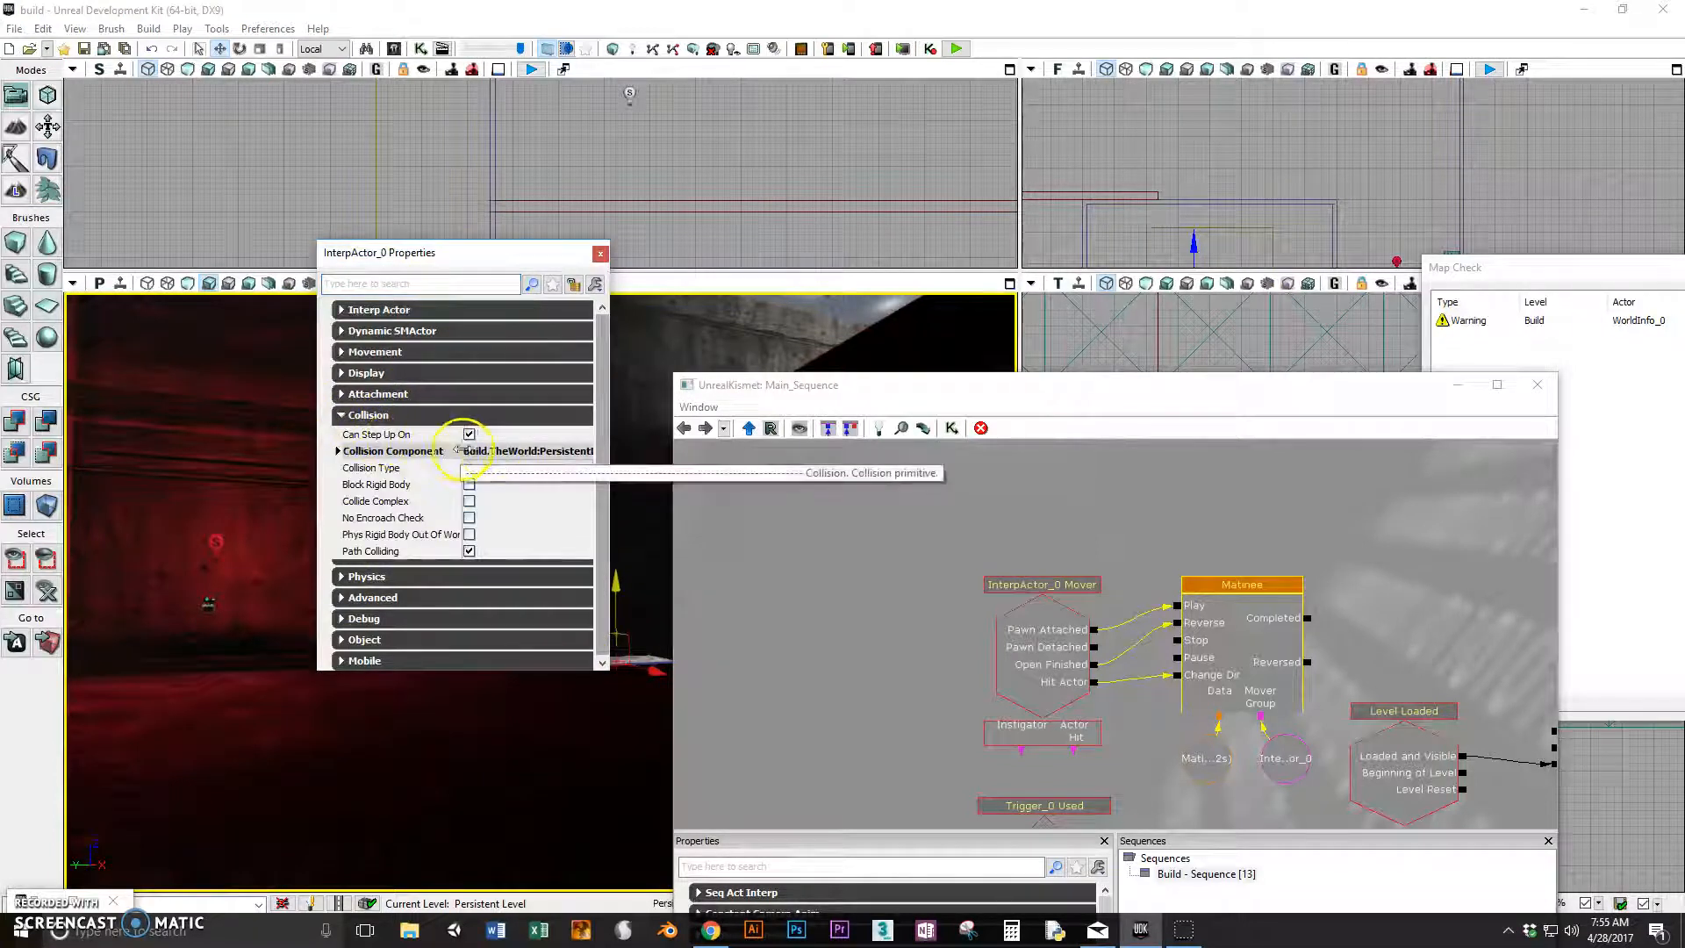
left_click(509, 471)
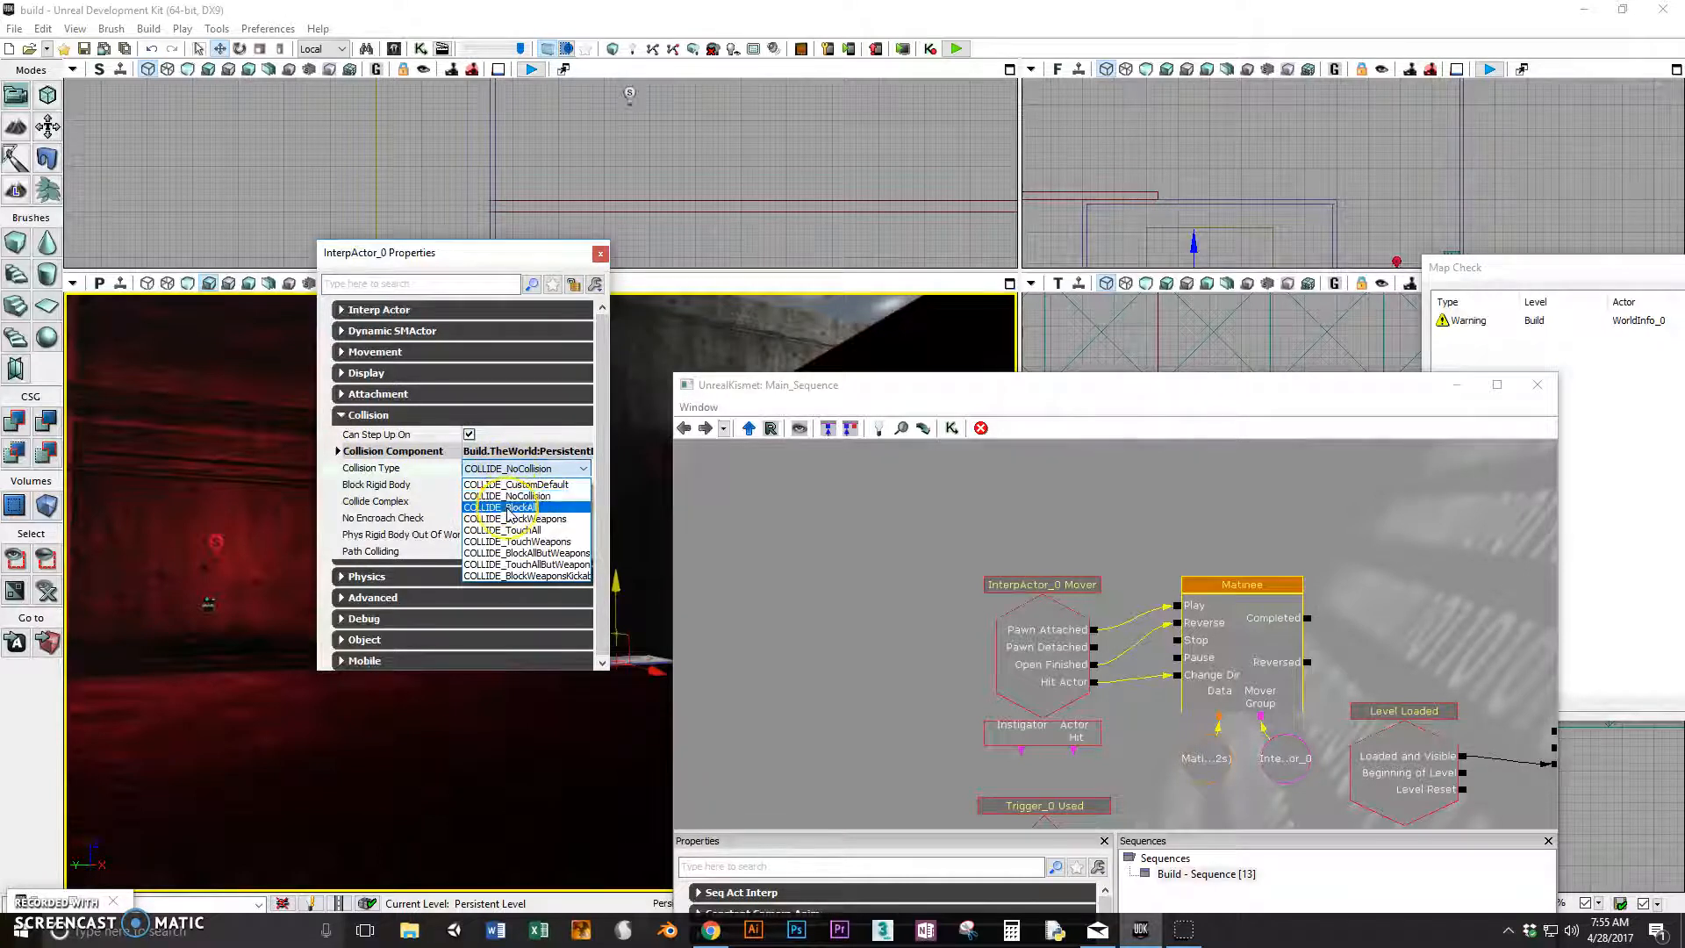
left_click(509, 509)
Play the level from the floor near the panel, walk forward to test the lift, and exit the preview
right_click(477, 819)
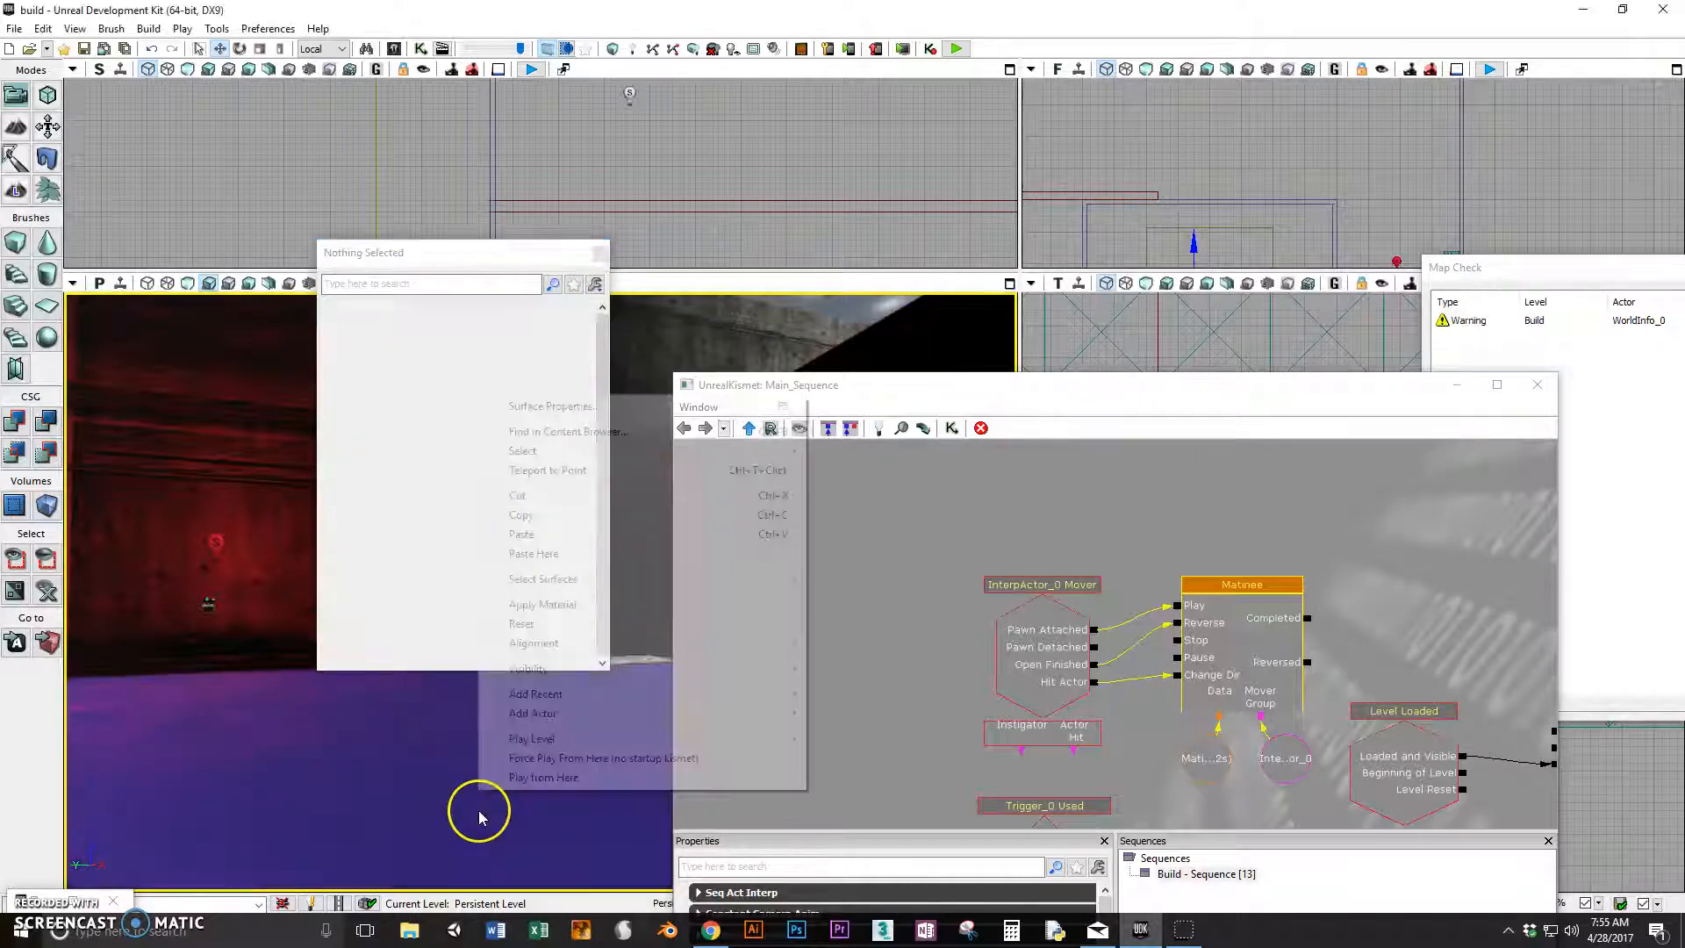
left_click(531, 775)
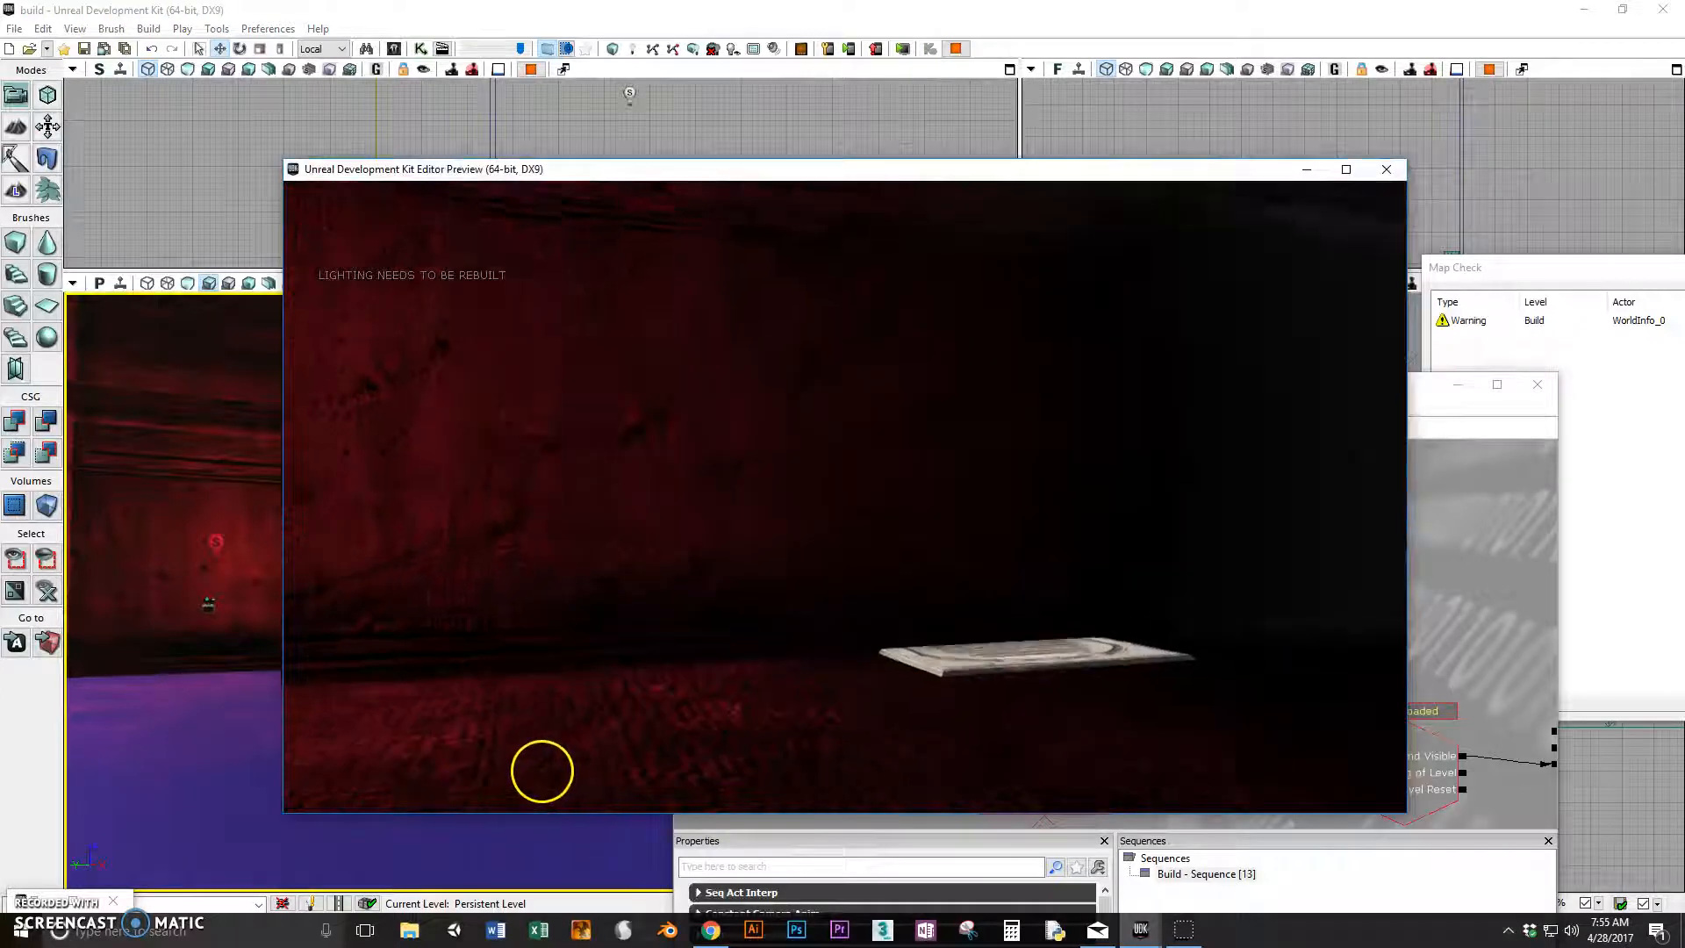
key("w")
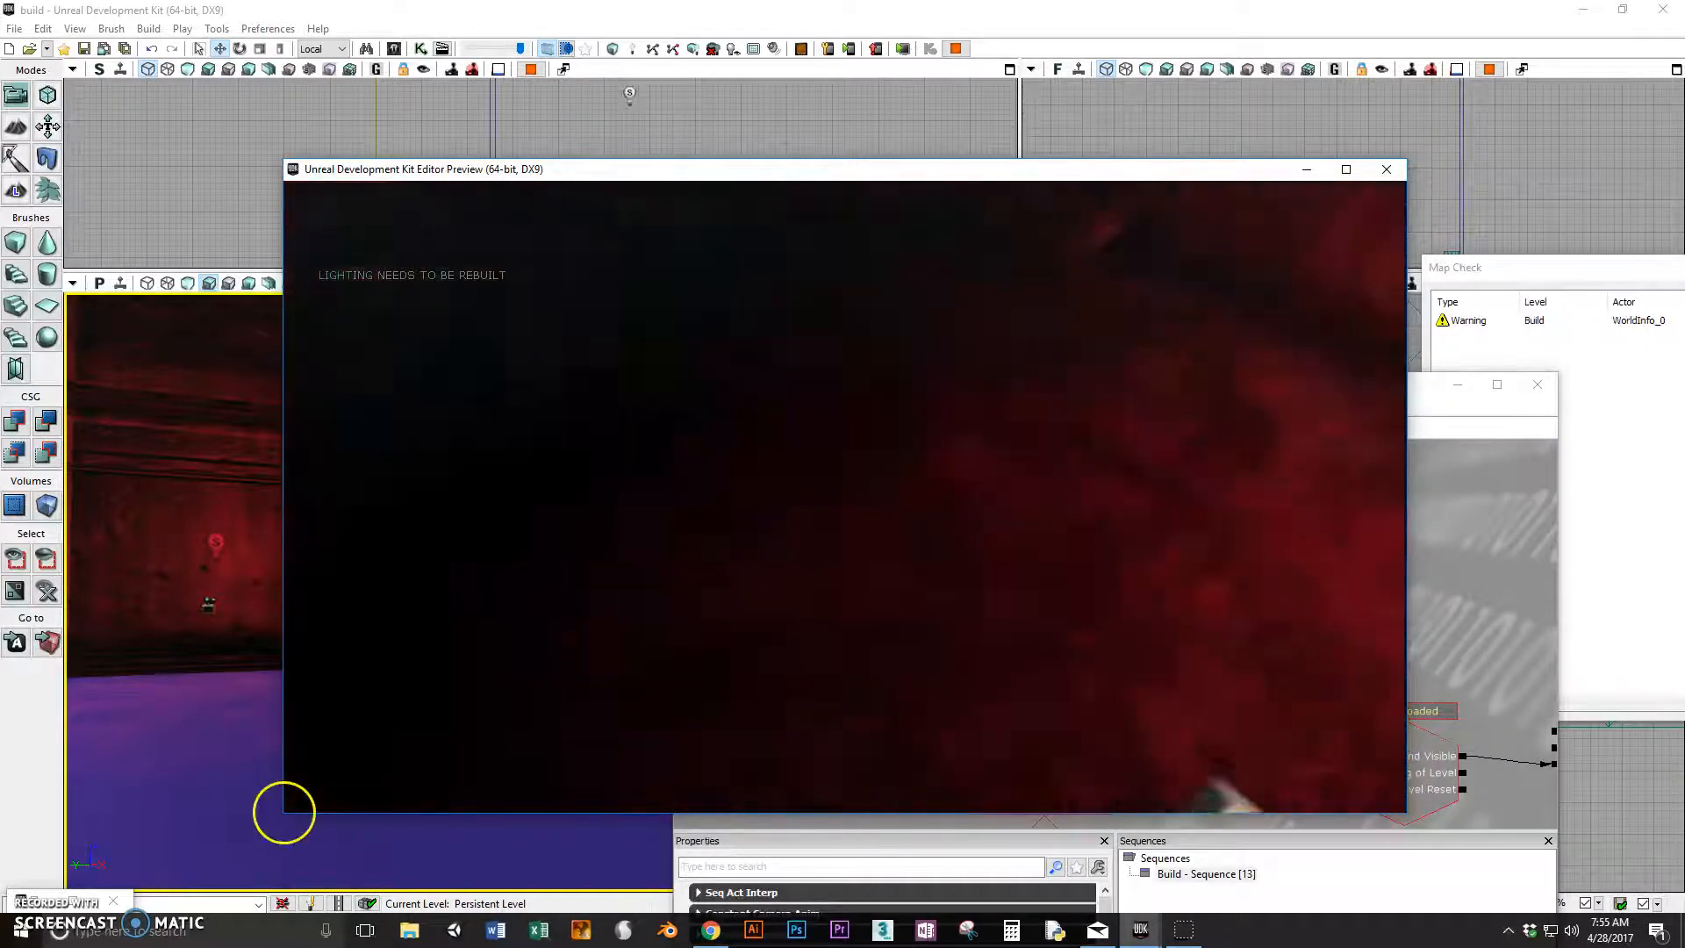
key("Escape")
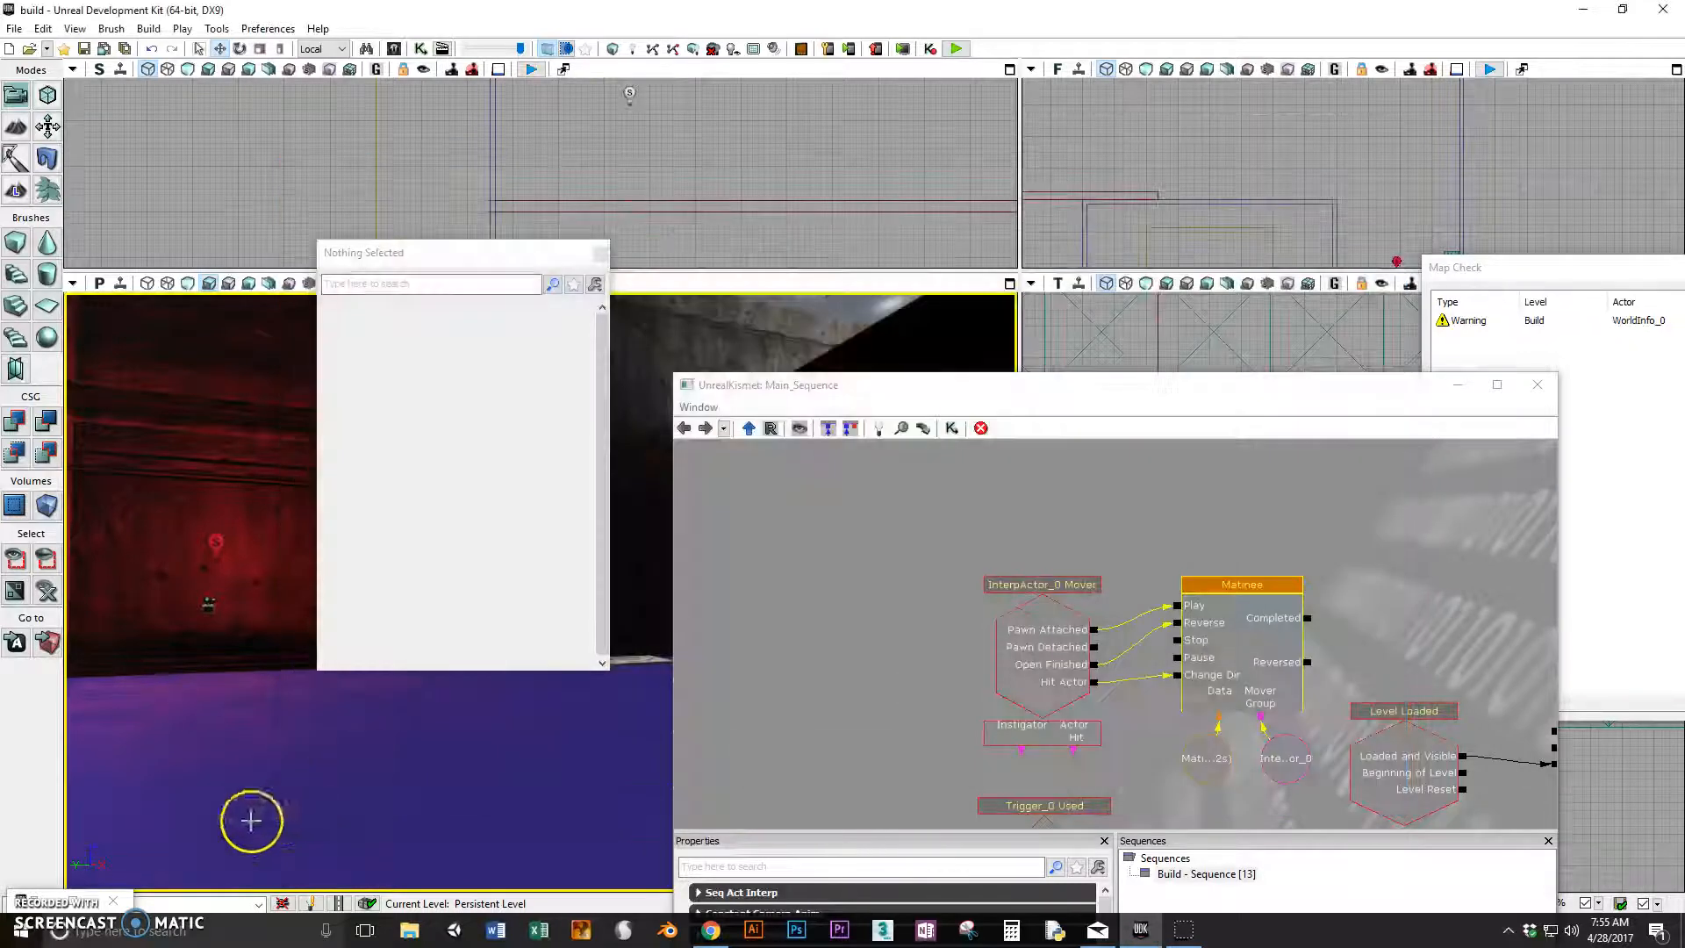